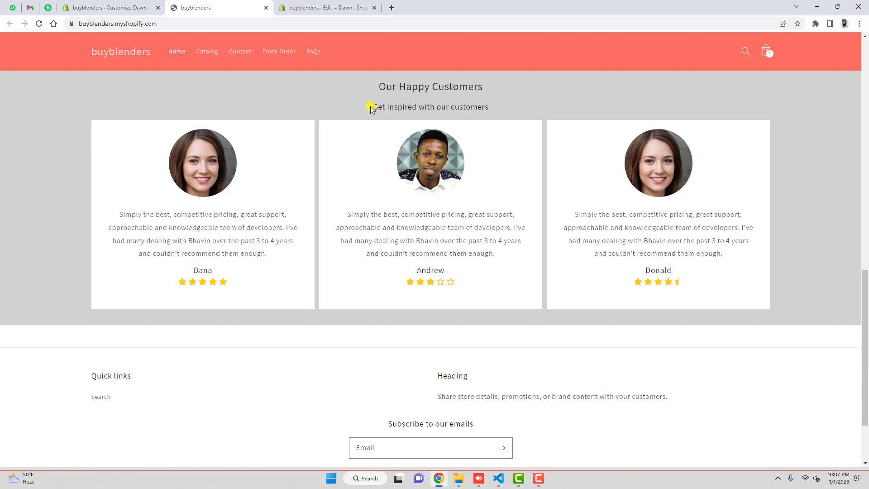
Review the testimonials section on the storefront, and inspect the first customer block's feedback text in the theme editor.
left_click_drag(372, 107, 492, 110)
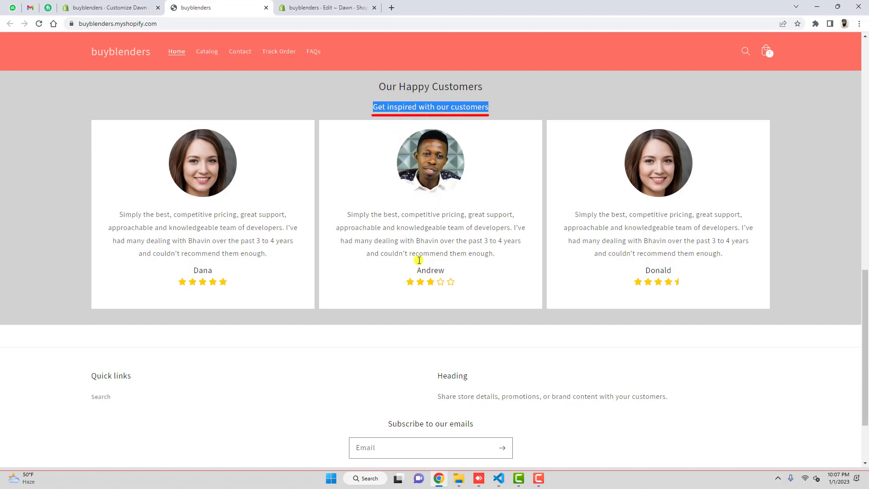
left_click_drag(417, 270, 445, 272)
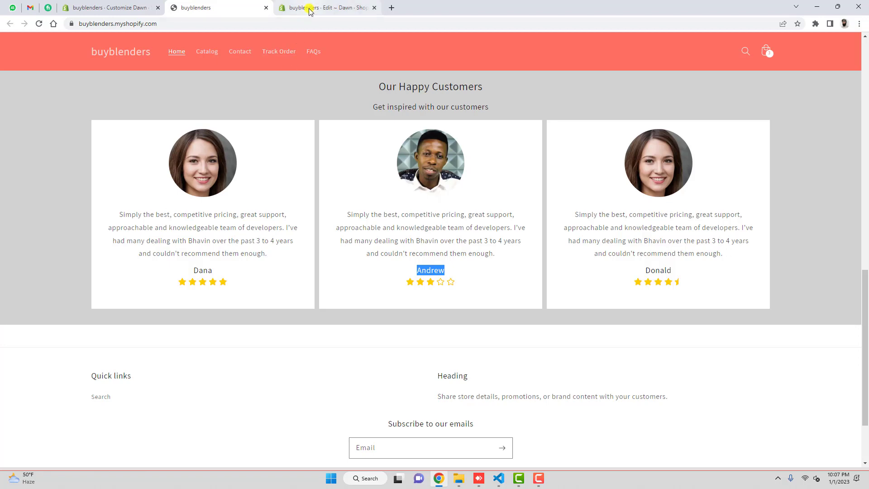
left_click(132, 9)
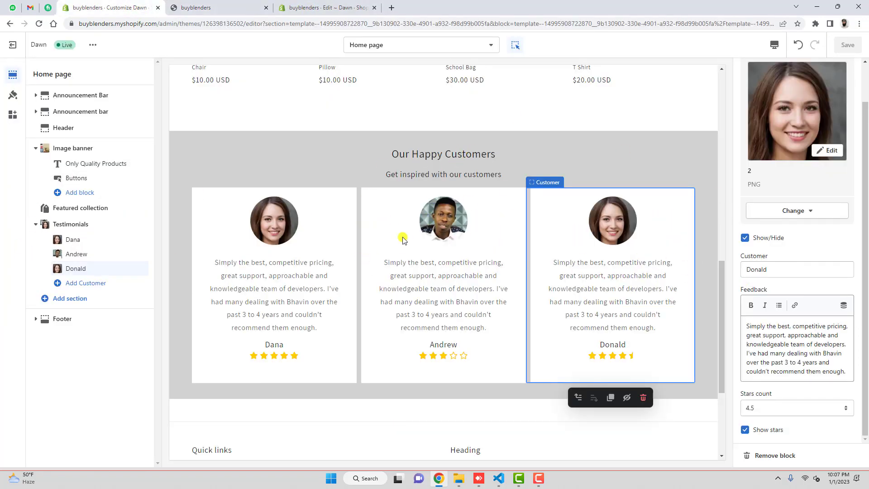
left_click(265, 294)
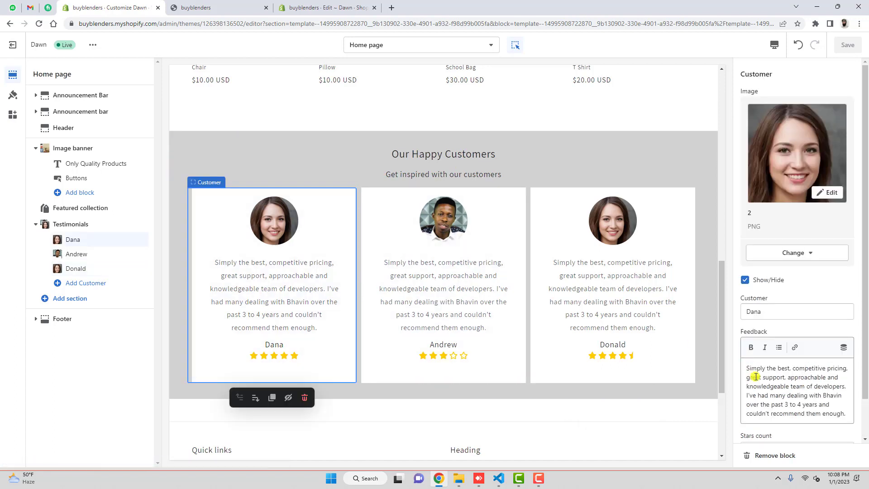
left_click(795, 388)
key("ctrl+a")
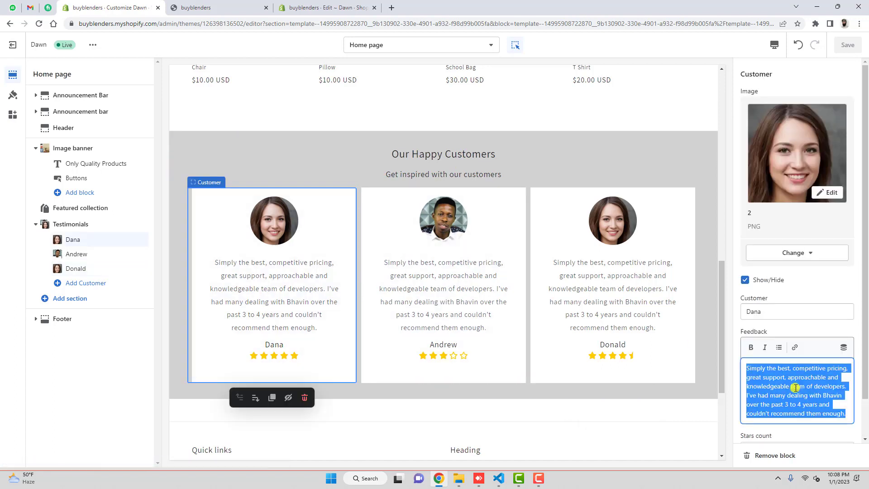
Remove the existing Testimonials section from the home page and save the theme.
left_click(287, 161)
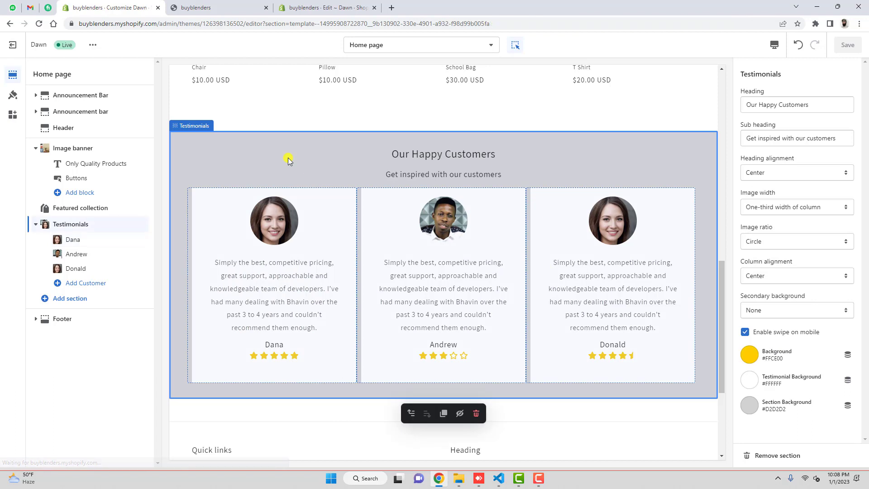
left_click(783, 457)
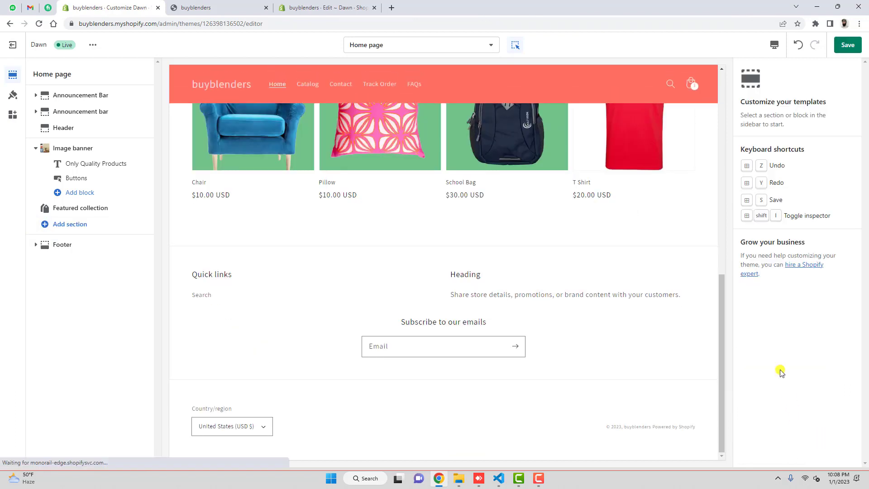
left_click(848, 44)
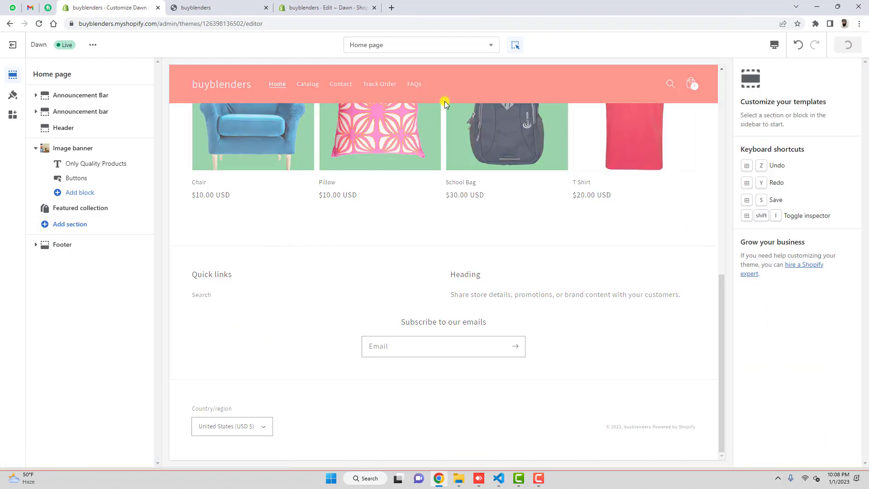
Reload the storefront to check that the testimonials are gone, and look at the custom-testimonials.liquid code.
left_click(212, 7)
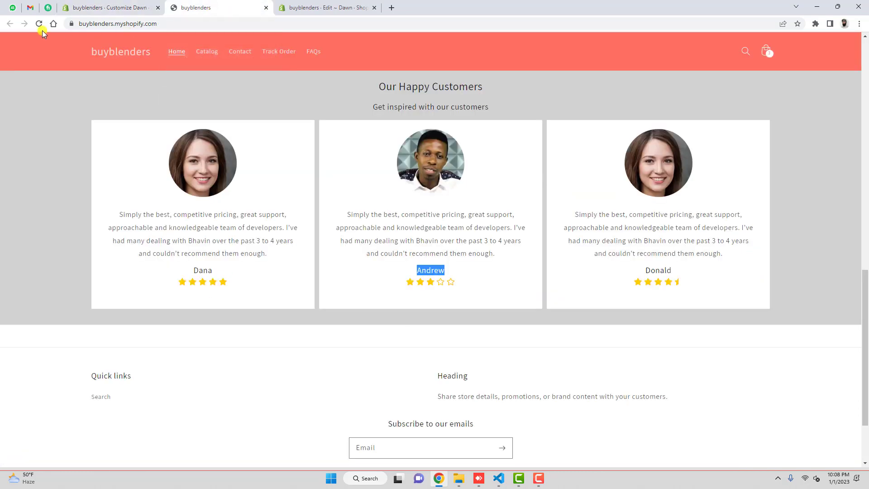
left_click(39, 24)
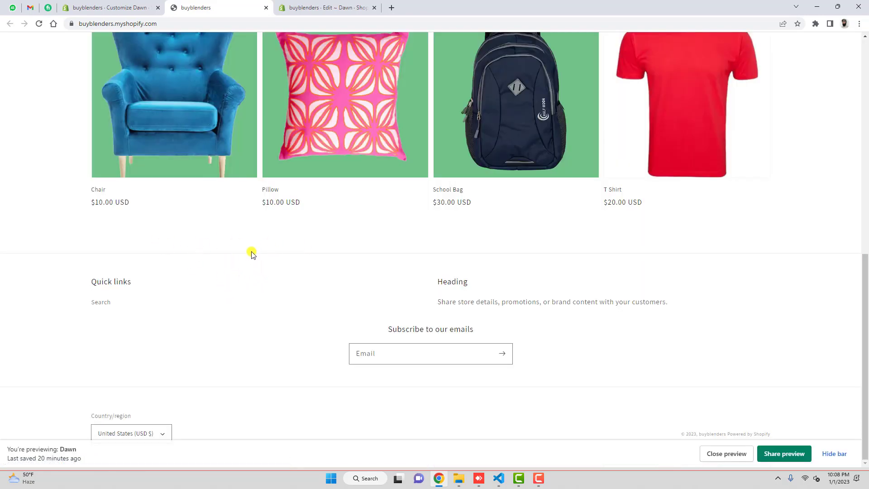
left_click(118, 7)
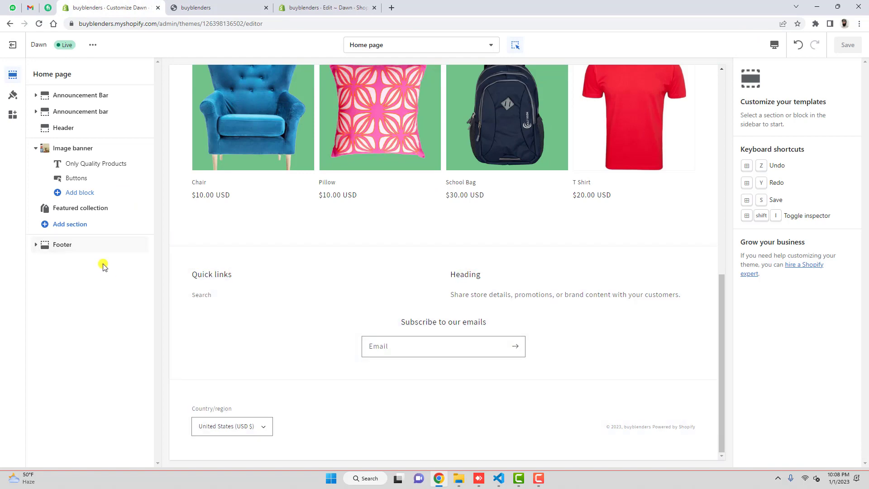
left_click(317, 9)
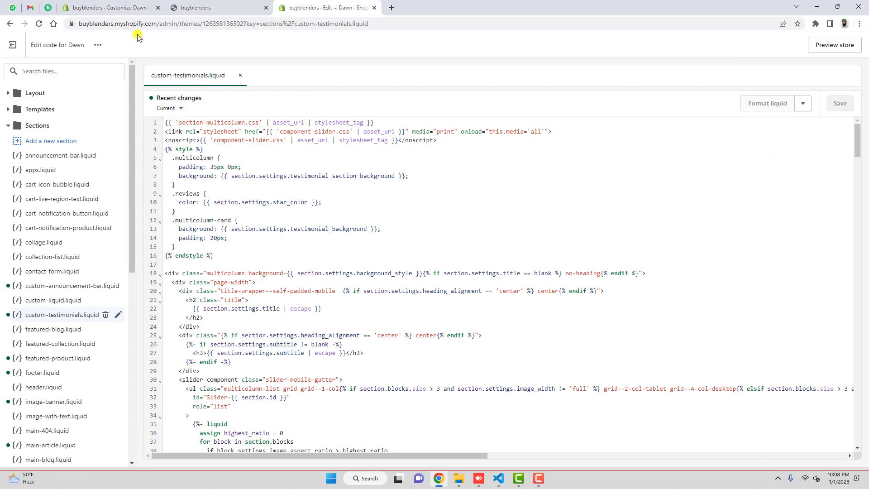
left_click(128, 12)
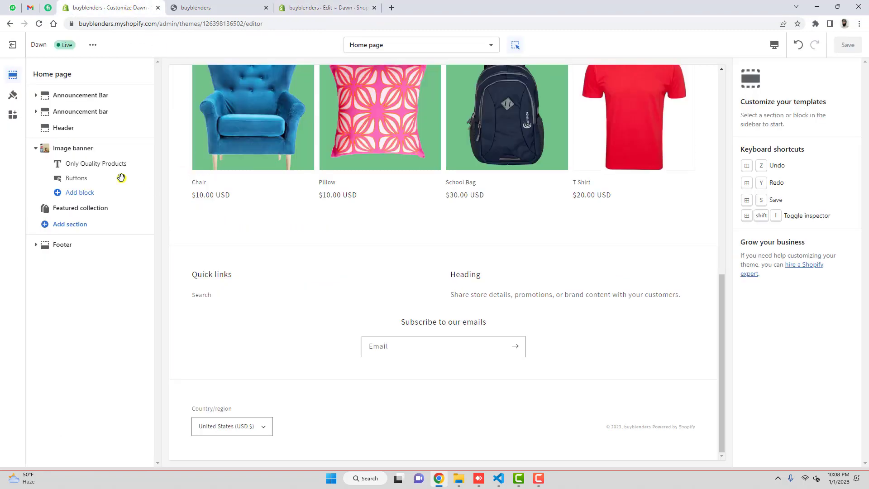
Add a new Testimonials section to the home page below the Featured collection.
left_click(69, 225)
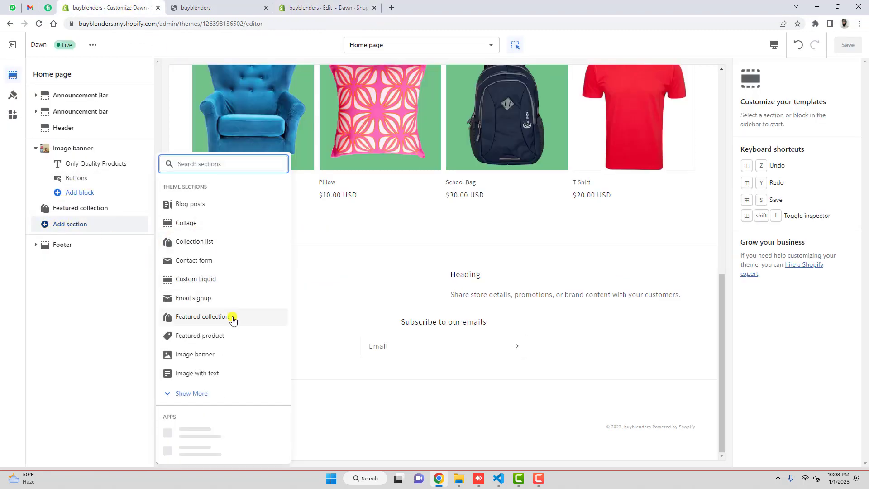
left_click(194, 372)
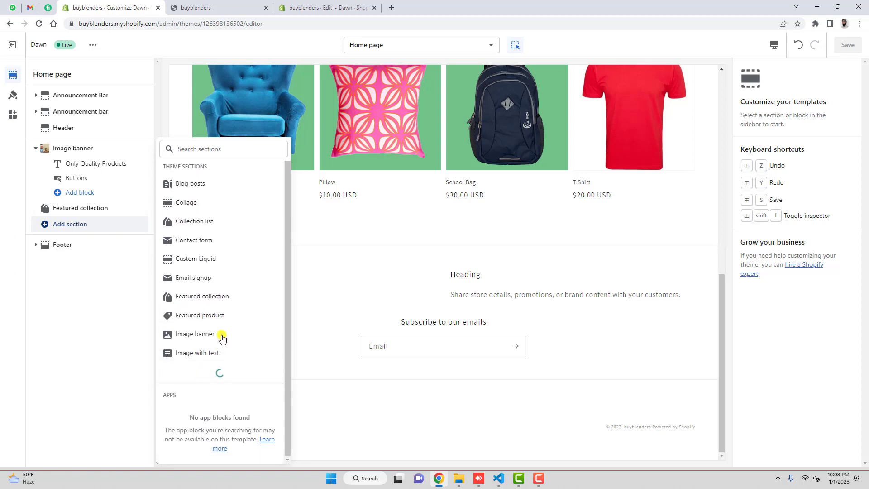
scroll(227, 314, "down", 3)
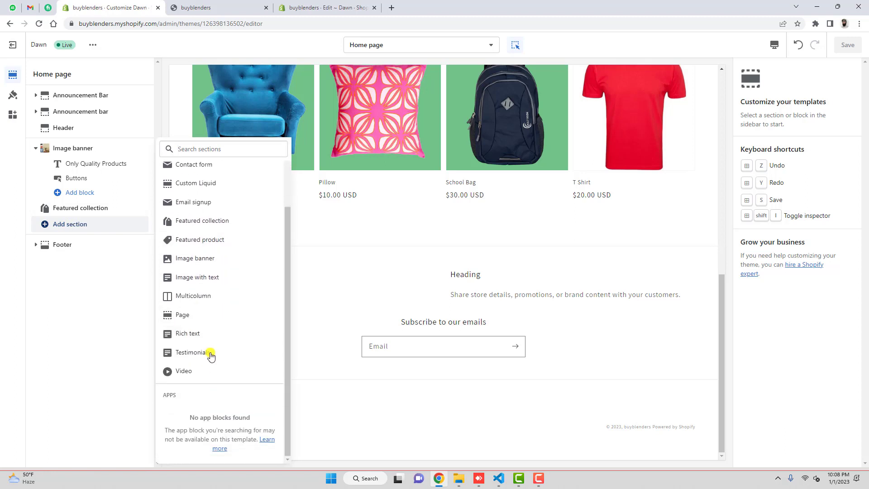
left_click(195, 352)
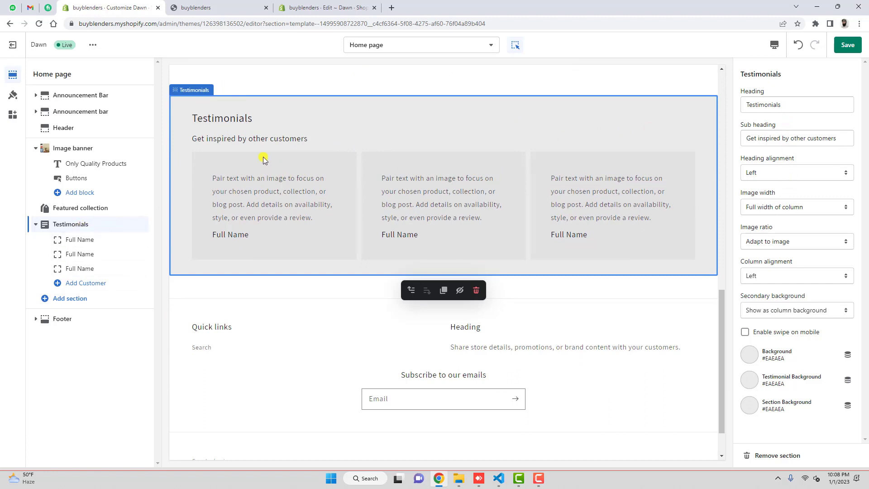
Set the Testimonials section's heading to "Our Happy Customers".
left_click(230, 121)
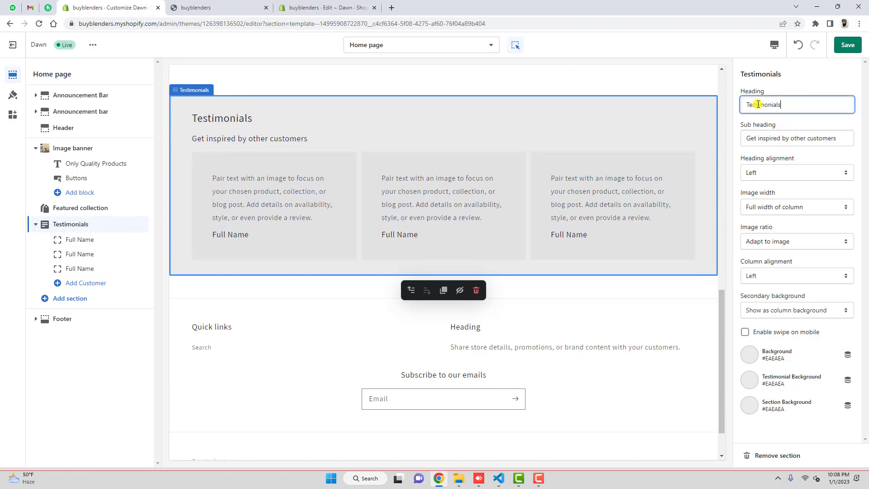
type("H")
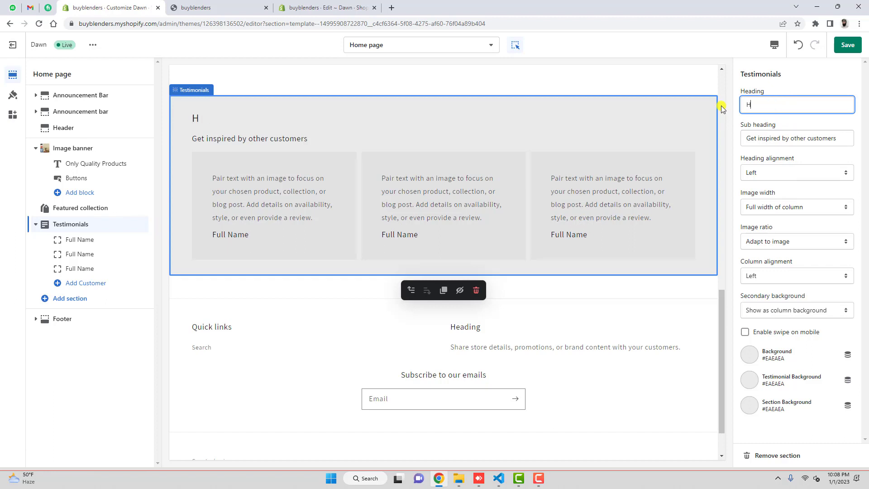
type("appy")
key("Home")
type("Our")
key("End")
type("Cs")
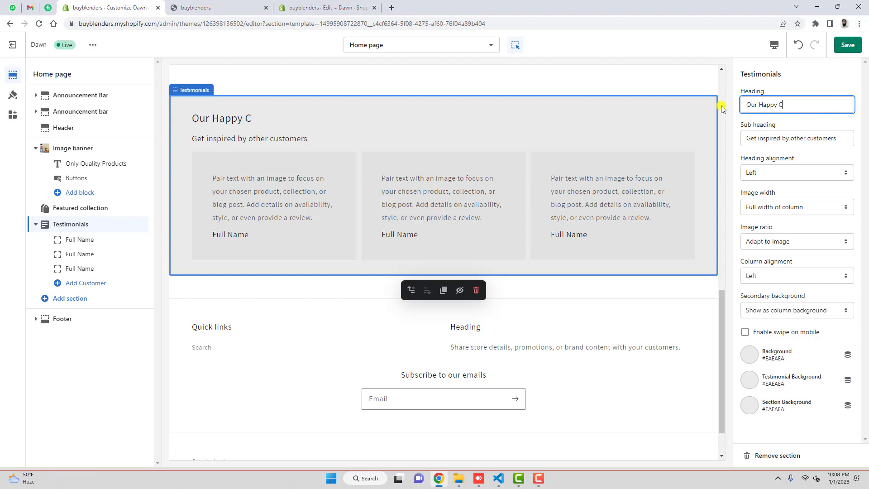
key("BackSpace")
type("ustomers")
Set the heading alignment of the Testimonials section to Center.
left_click_drag(839, 137, 751, 136)
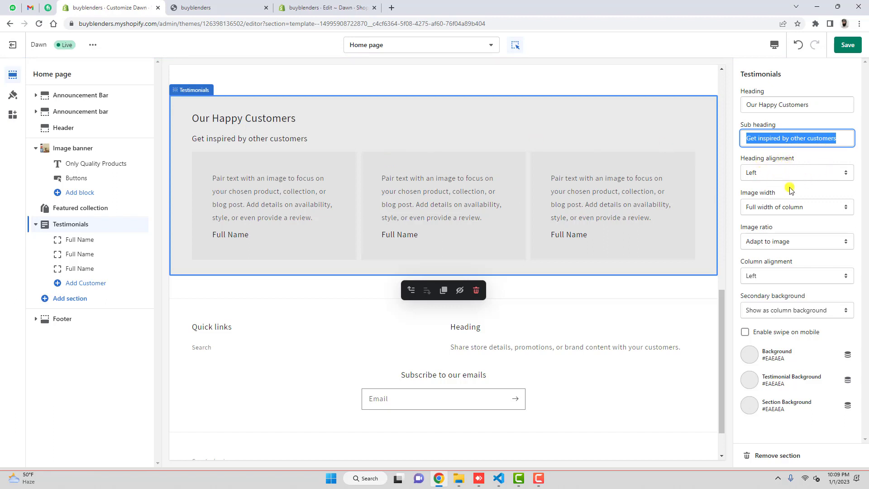
left_click(775, 173)
left_click(755, 193)
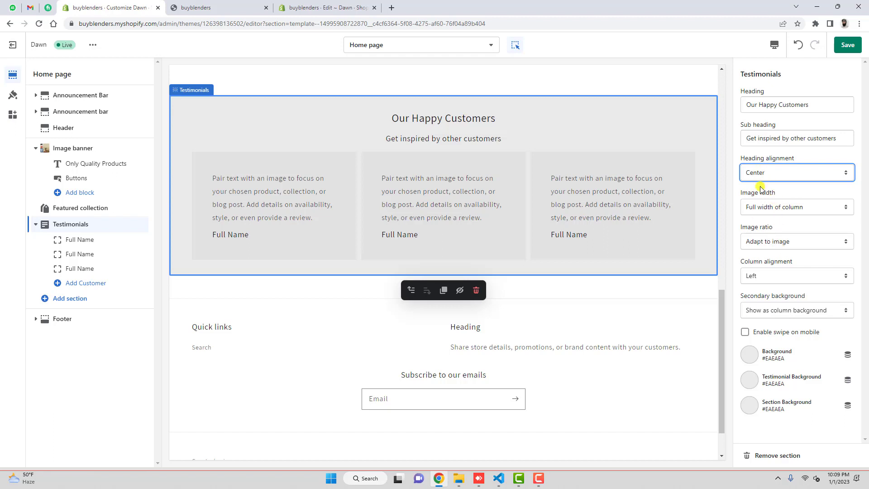
Assign the library photo of the dark-haired woman in a pink top to the first customer block.
left_click(84, 240)
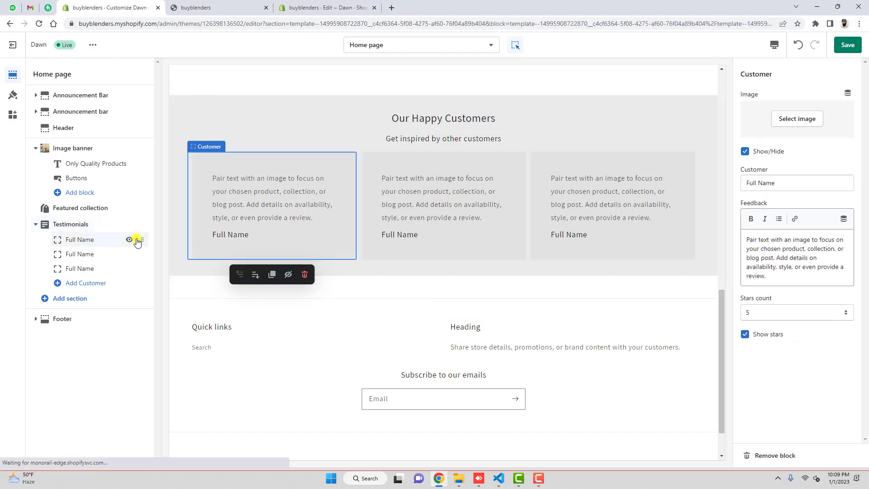
left_click(792, 121)
left_click(837, 270)
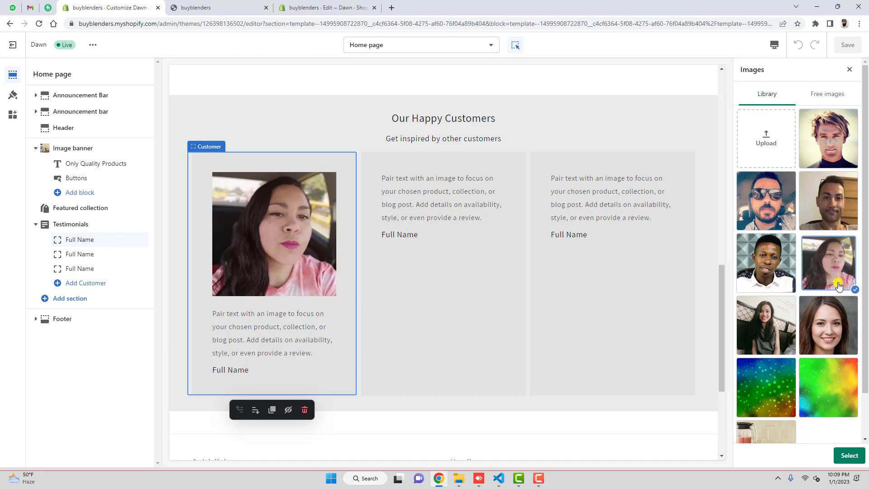
left_click(849, 455)
Assign the library portrait of the smiling brown-haired woman to the second customer block.
left_click(444, 188)
left_click(780, 120)
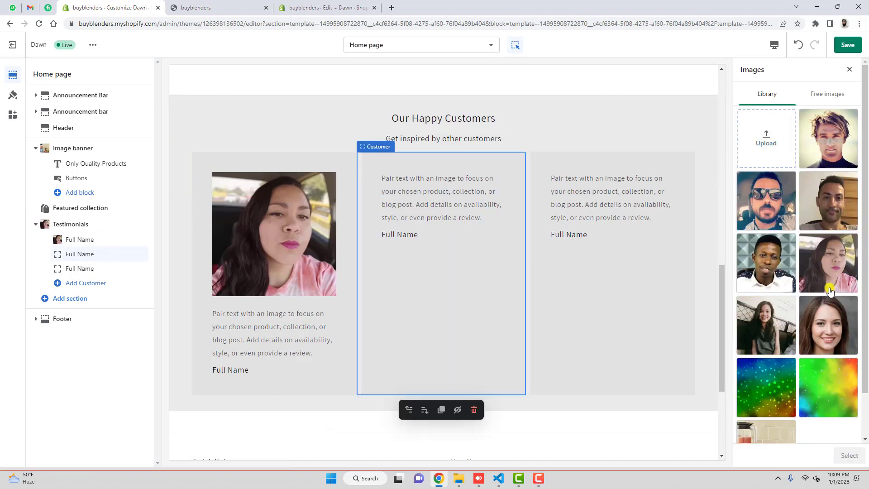
left_click(829, 325)
left_click(849, 455)
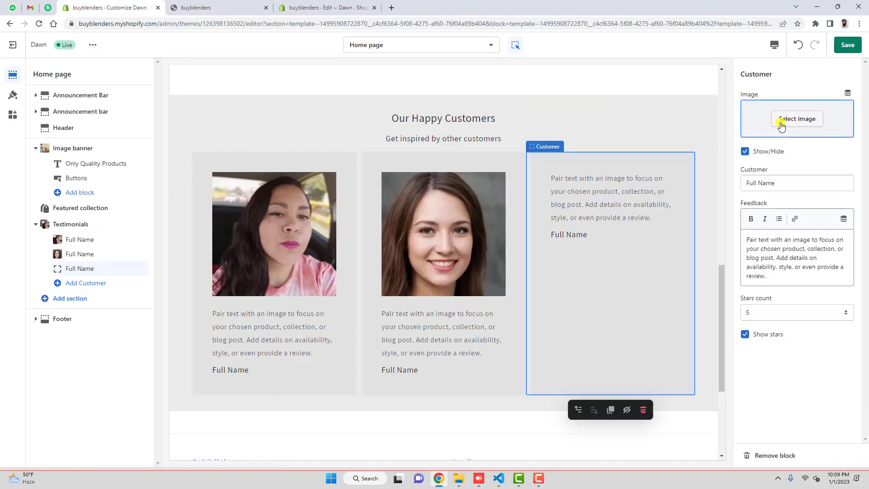
Assign the library portrait of the blond man in a dark turtleneck to the third customer block.
left_click(792, 121)
left_click(829, 138)
left_click(848, 456)
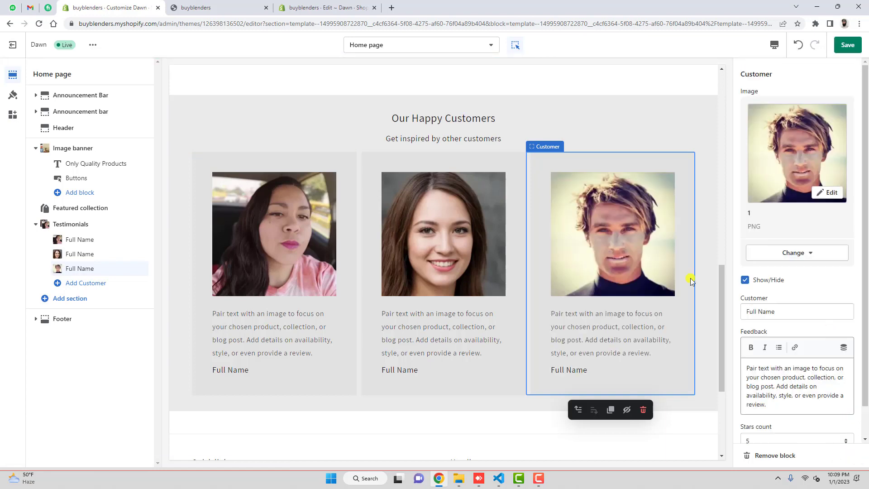
Set the image width of the Testimonials section to One-third width of column.
left_click(78, 223)
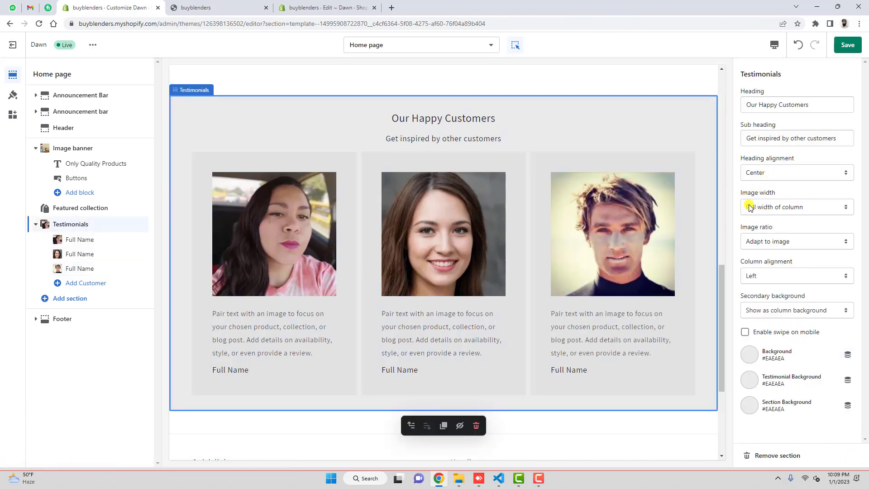
left_click(768, 208)
left_click(777, 219)
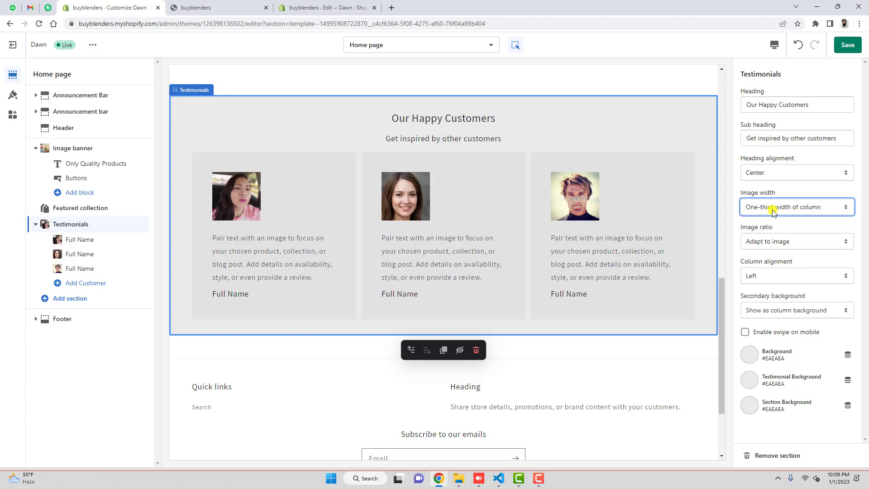
Try the Square and Portrait image ratios on the testimonial photos.
left_click(763, 244)
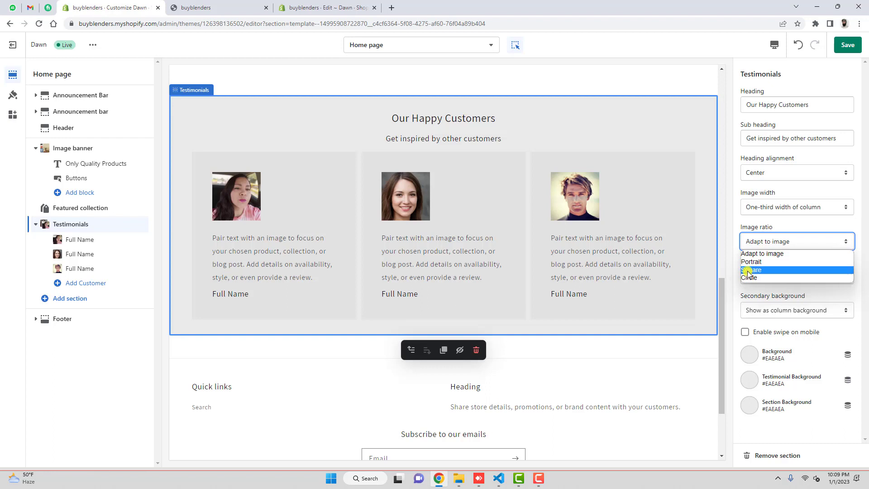
left_click(749, 270)
left_click(760, 245)
left_click(759, 259)
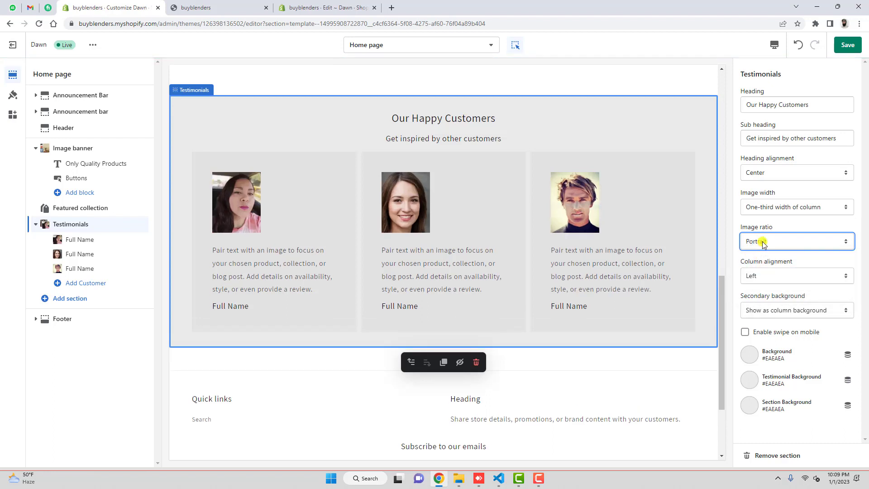
Set the testimonials' image ratio to Circle and the column alignment to Center.
left_click(762, 243)
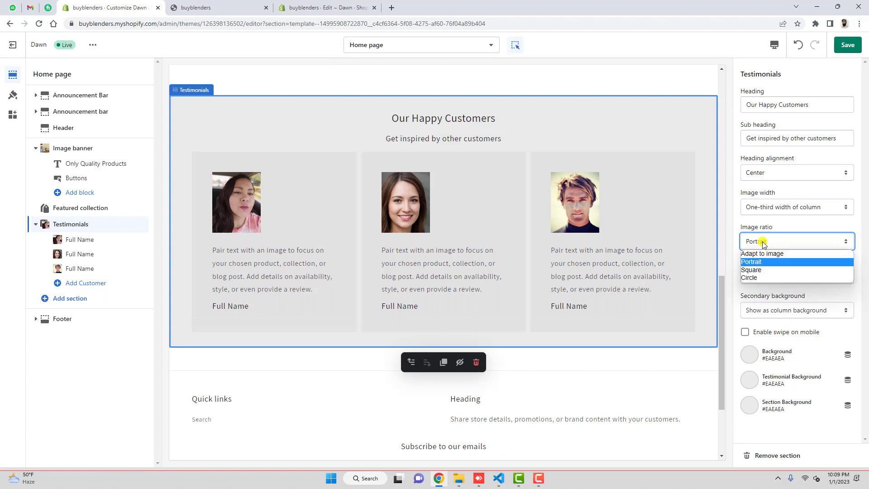
left_click(765, 278)
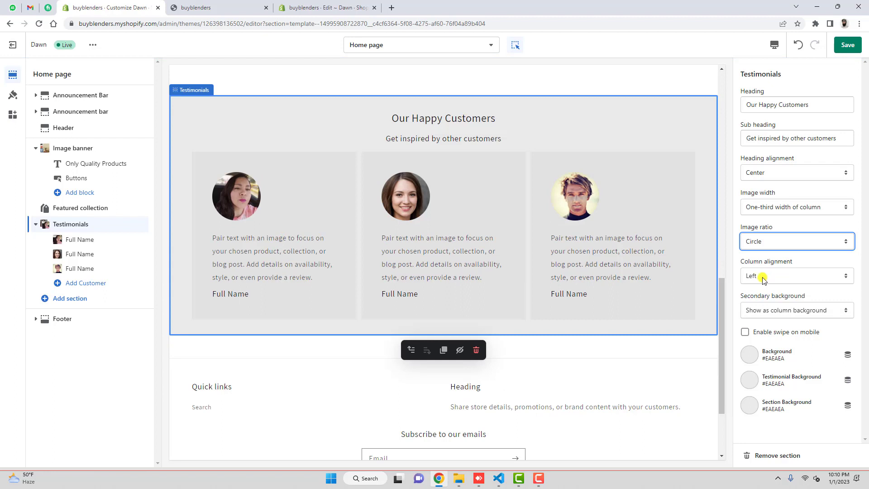
left_click(764, 277)
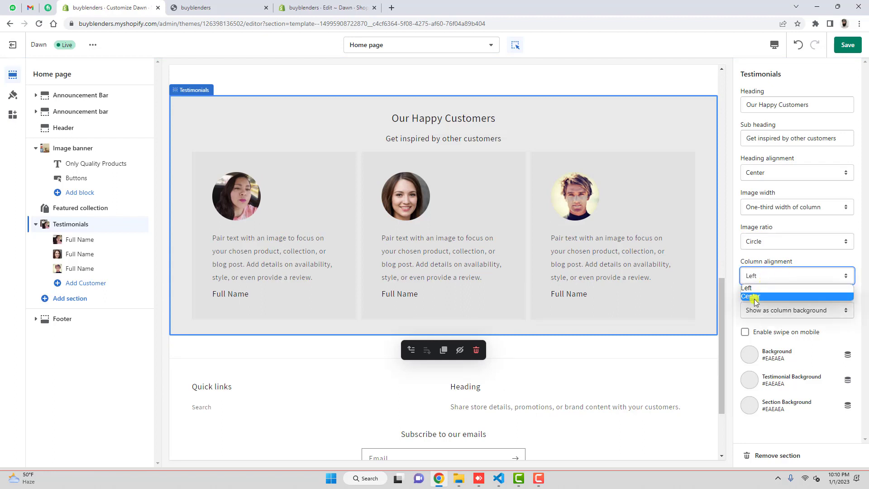
left_click(752, 296)
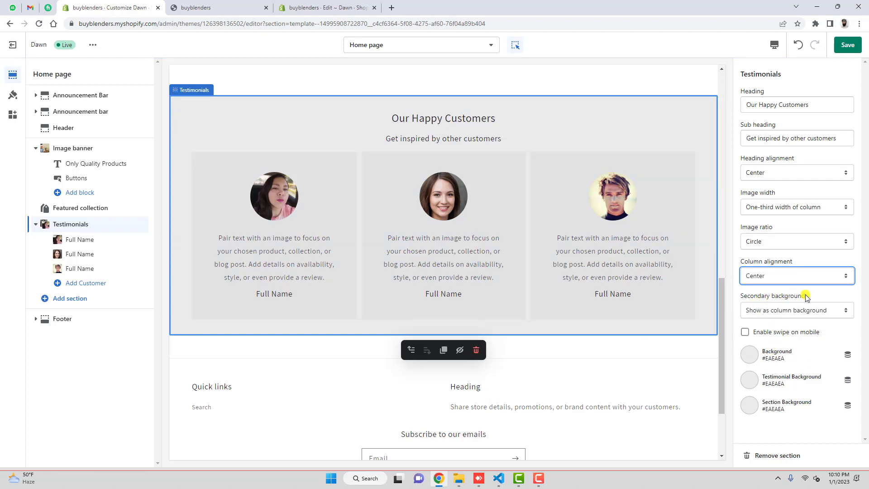
Set the Testimonials section's secondary background to None and inspect the stacked testimonials in the mobile preview.
left_click(791, 310)
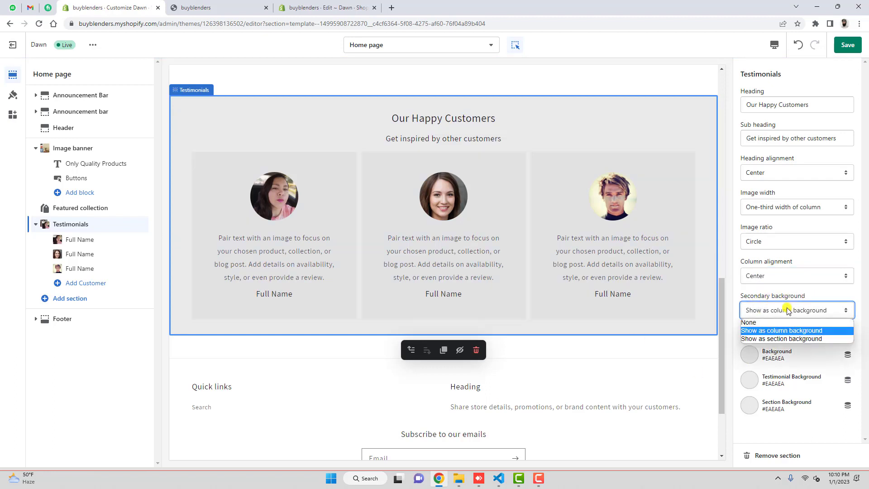
left_click(754, 322)
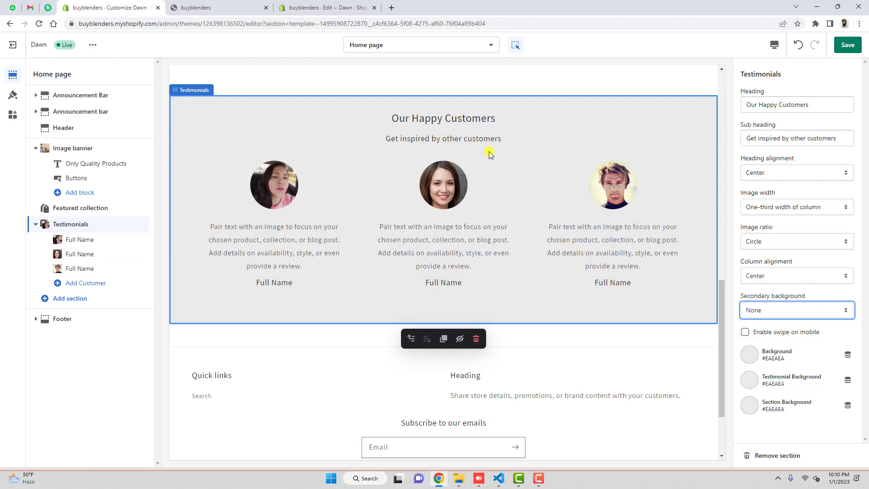
left_click(774, 44)
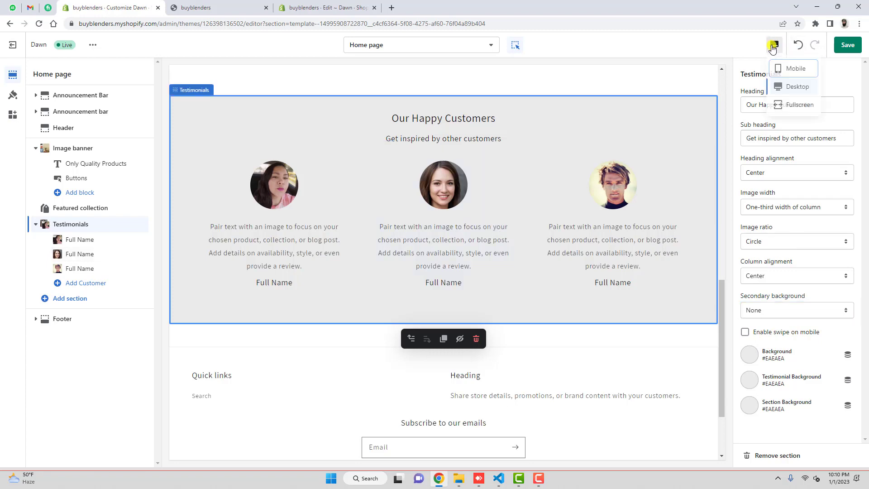
left_click(792, 69)
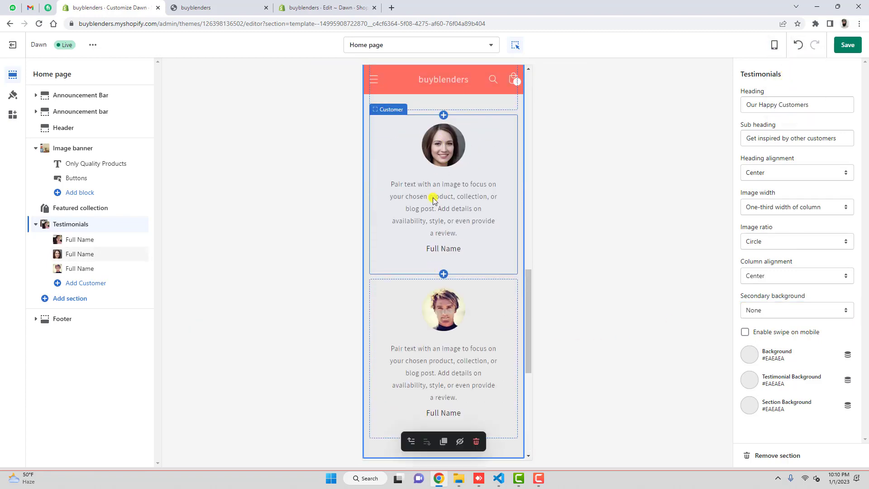
scroll(434, 190, "up", 3)
scroll(457, 350, "down", 3)
scroll(459, 317, "up", 3)
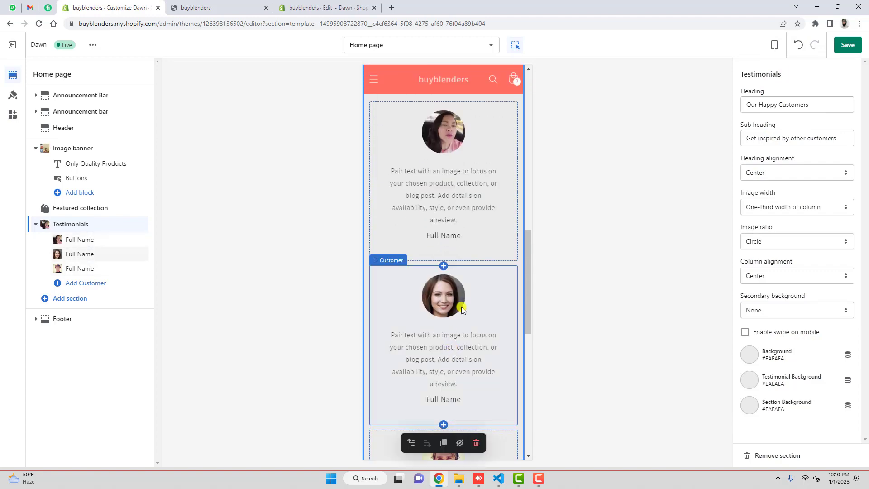
Enable swipe on mobile for the Testimonials section and page forward and back through the customer slides.
left_click(746, 333)
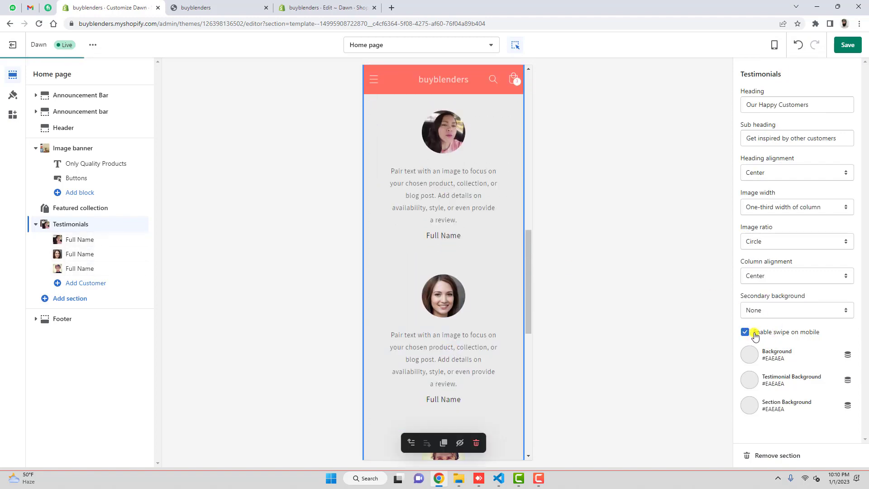
left_click(464, 309)
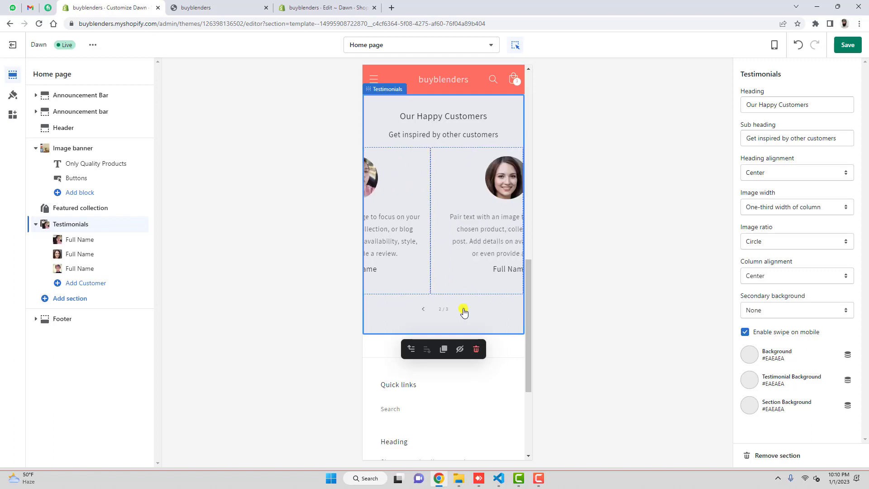
left_click(464, 310)
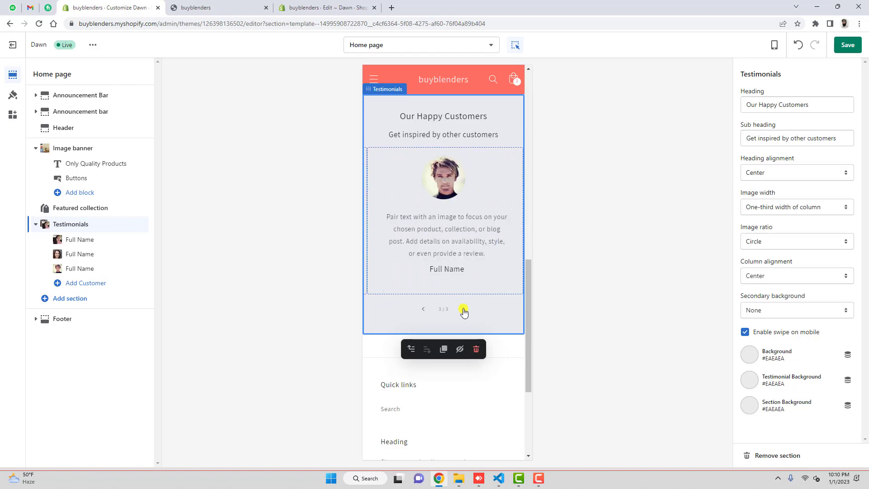
left_click(425, 310)
left_click(423, 311)
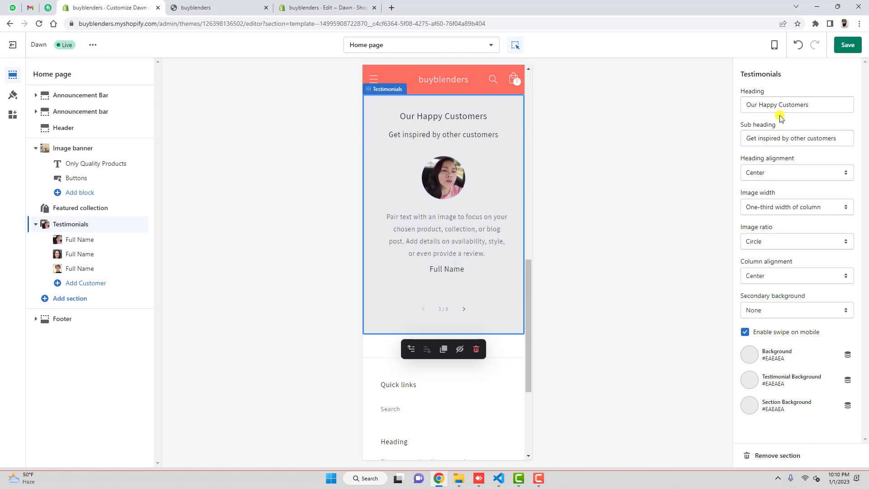
Return to the desktop preview and set the testimonial background colour to #D9D3D3.
left_click(775, 45)
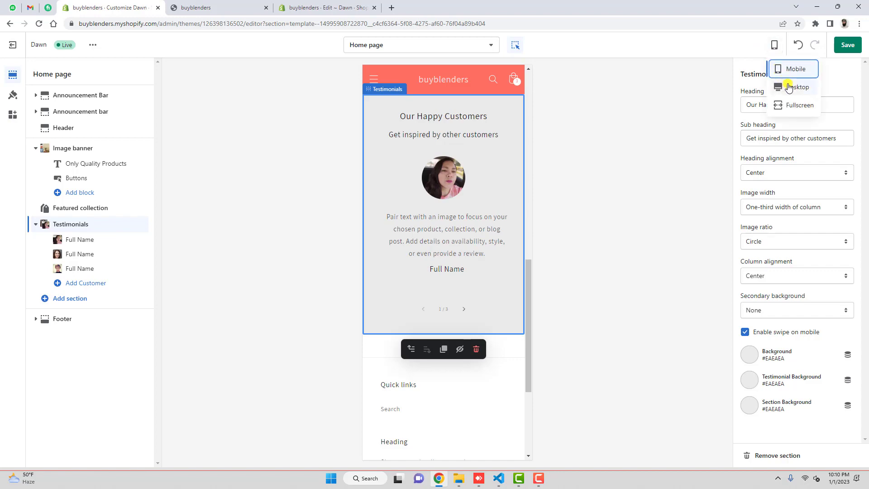
left_click(789, 87)
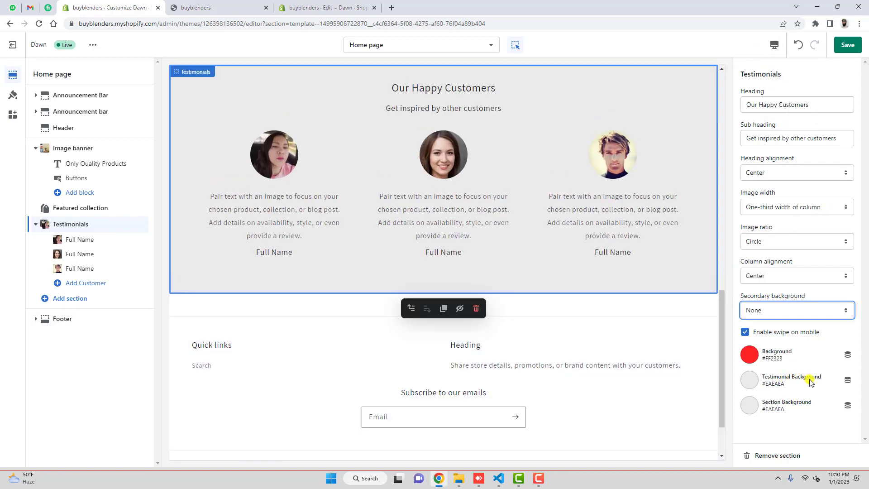
left_click(750, 381)
mouse_move(799, 225)
left_mouse_down()
mouse_move(814, 190)
mouse_move(751, 218)
mouse_move(724, 187)
mouse_move(759, 219)
mouse_move(746, 203)
mouse_move(747, 213)
left_mouse_up()
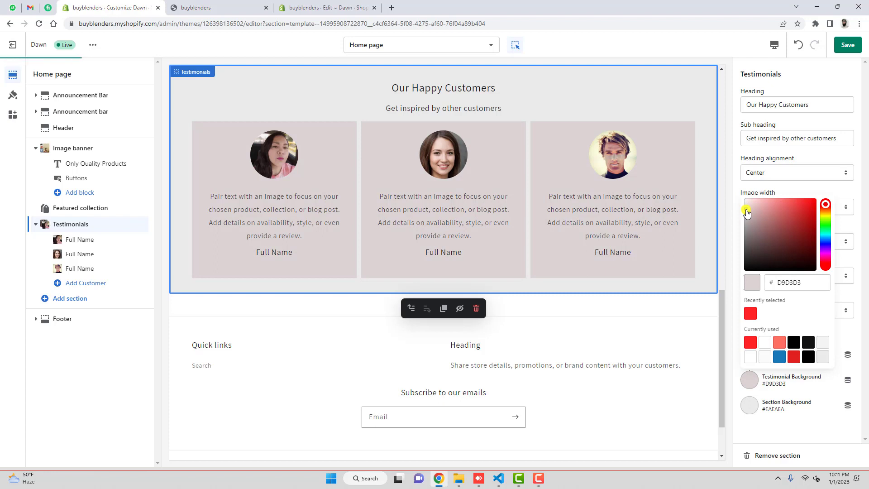
Set the section background colour to #B7B7B7 and save the theme changes.
left_click(775, 409)
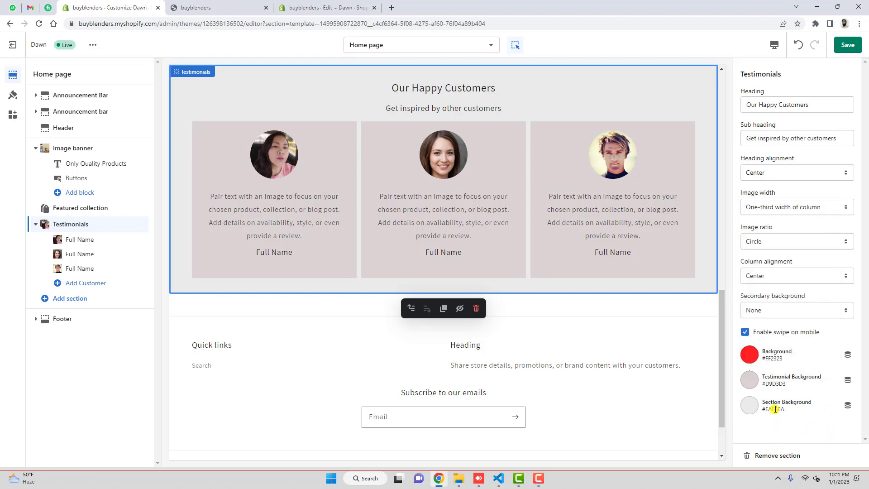
left_click(752, 410)
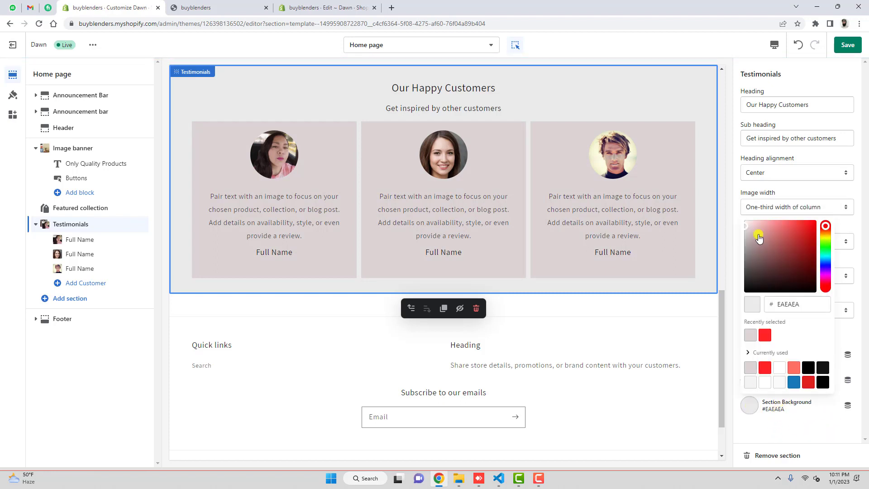
mouse_move(767, 235)
left_mouse_down()
mouse_move(824, 212)
mouse_move(823, 230)
mouse_move(762, 229)
mouse_move(738, 241)
mouse_move(724, 263)
mouse_move(740, 229)
mouse_move(737, 243)
left_mouse_up()
left_click(737, 243)
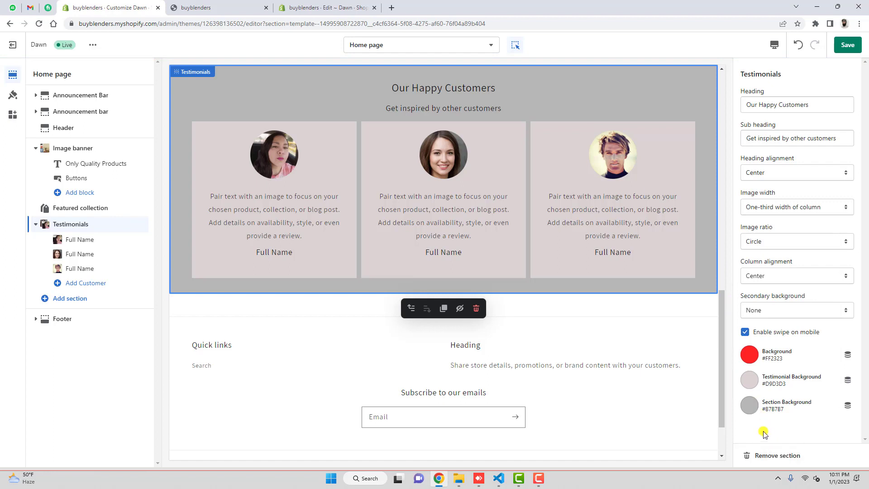
left_click(847, 46)
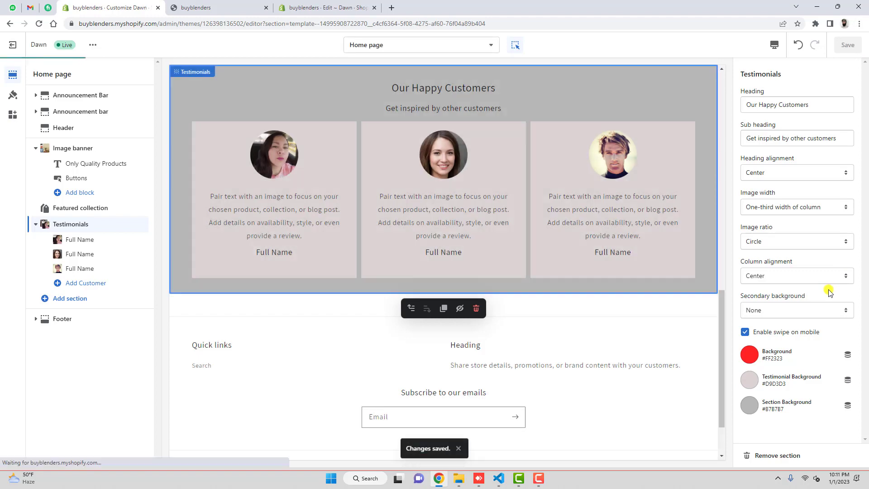
Replace the placeholder name in the first customer block with the customer's first name.
left_click(85, 240)
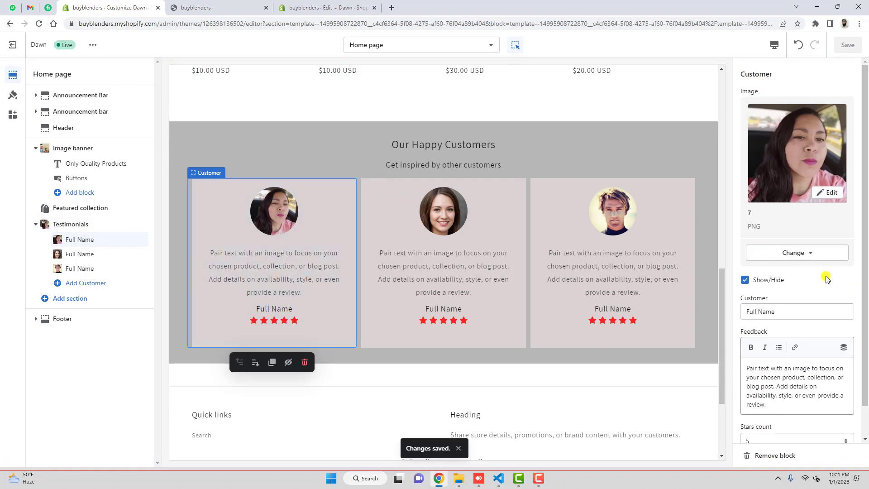
scroll(827, 278, "down", 1)
left_click_drag(799, 278, 741, 274)
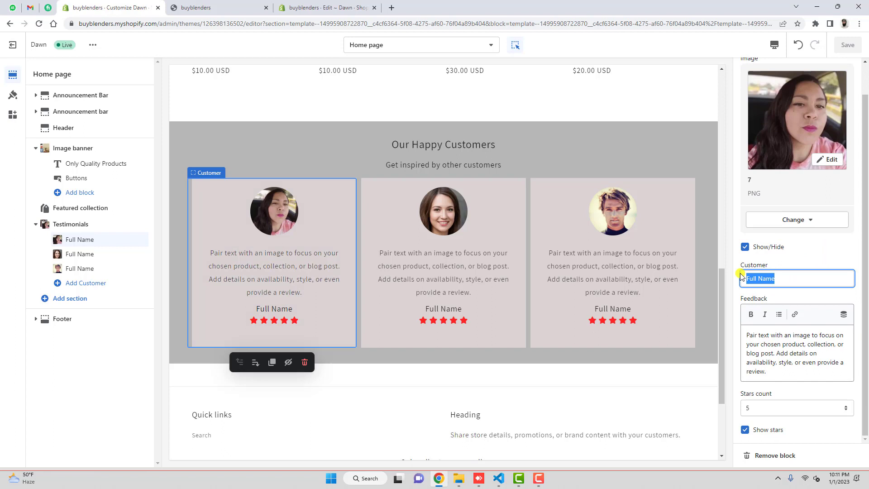
type("J")
key("BackSpace")
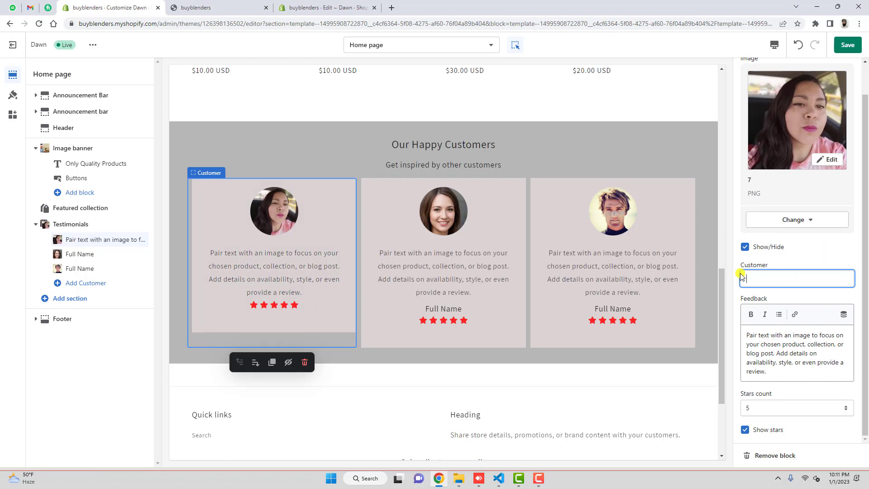
type("Cristy")
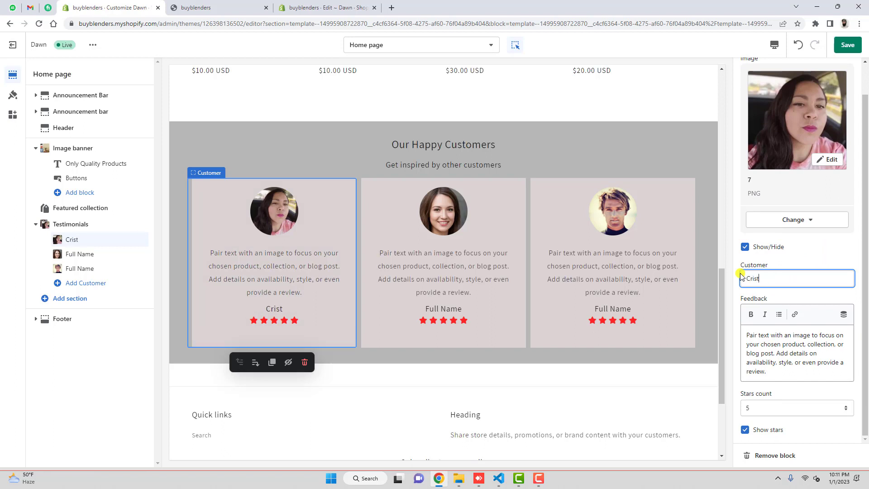
Replace the first customer's feedback with the review beginning "Simply the best, competitive pricing, great support".
left_click(781, 373)
key("ctrl+a")
type("Simply the best, competitive pricing, great support, approachable and knowledgeable team of developers. I've had many dealing with Bhavin over the past 3 to 4 years and couldn't recommend them enough.")
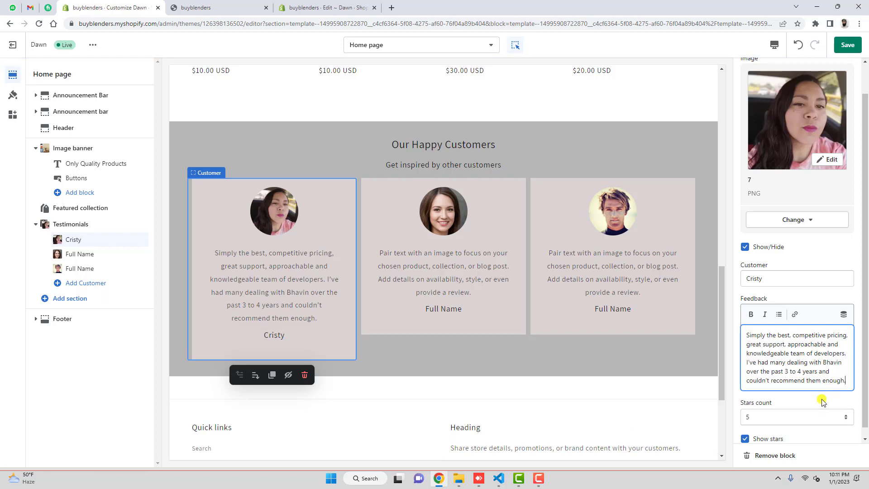
Set the first customer's stars count to 4 and save the theme changes.
scroll(815, 403, "down", 1)
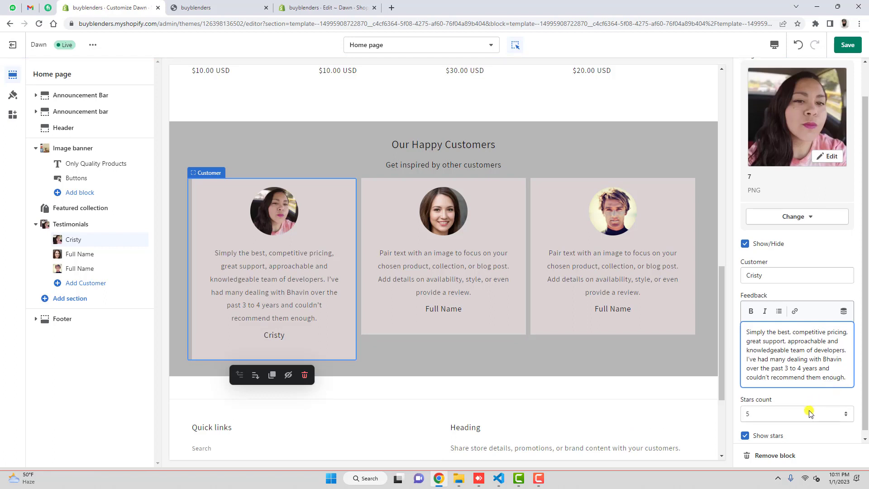
left_click(778, 406)
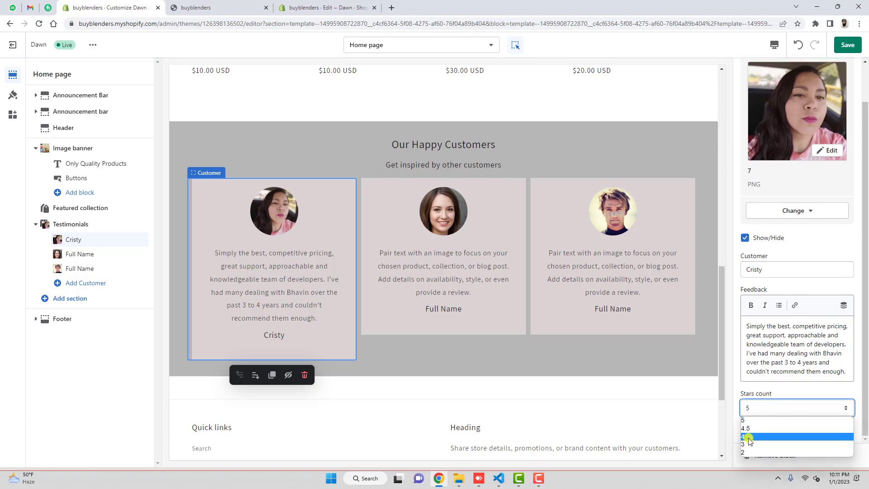
left_click(748, 437)
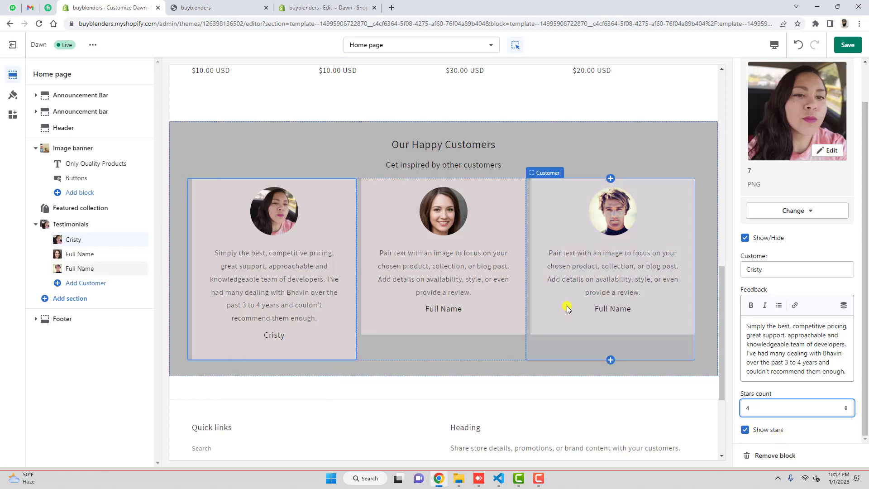
left_click(848, 45)
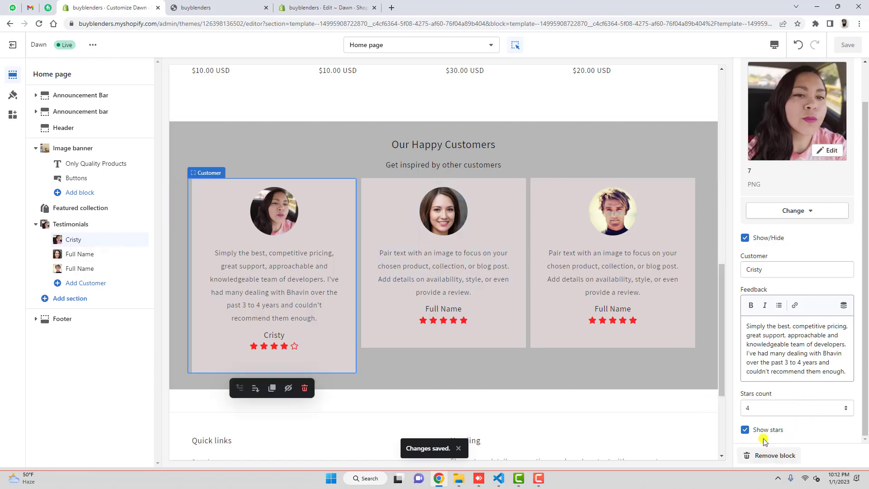
Turn off the star rating for the first customer block and save the change.
left_click(746, 430)
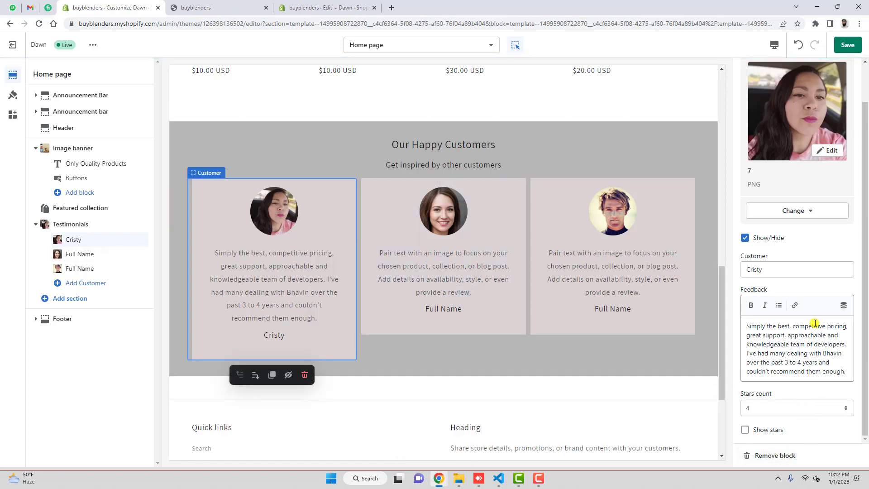
left_click(851, 50)
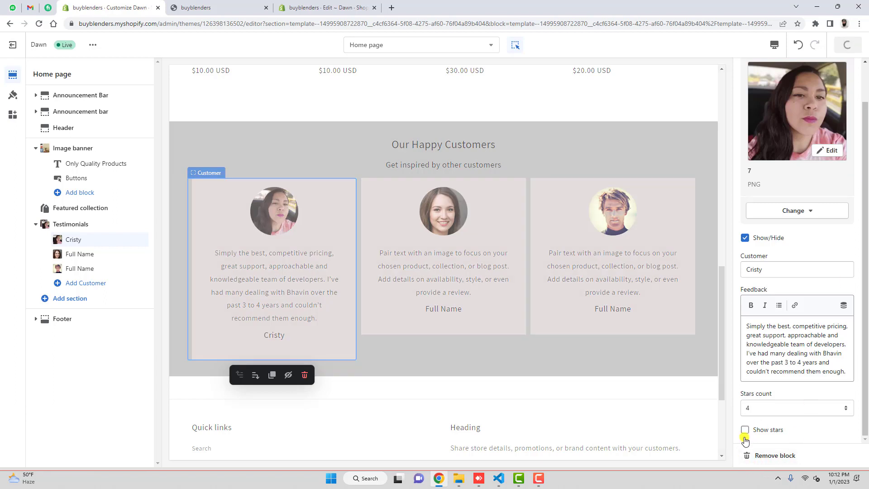
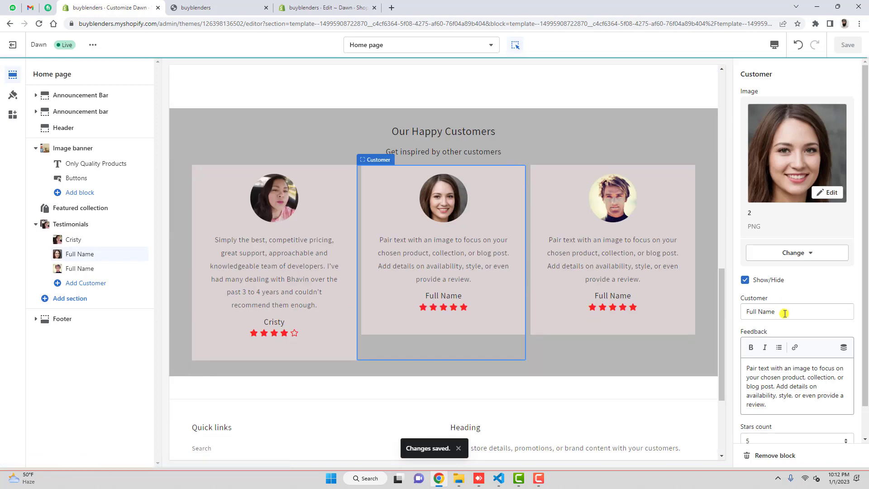
Replace the second customer's placeholder feedback with the same "Simply the best, competitive pricing" review.
left_click_drag(781, 311, 744, 312)
left_click(772, 384)
key("ctrl+a")
type("Simply the best, competitive pricing, great support, approachable and knowledgeable team of developers. I've had many dealing with Bhavin over the past 3 to 4 years and couldn't recommend them enough.")
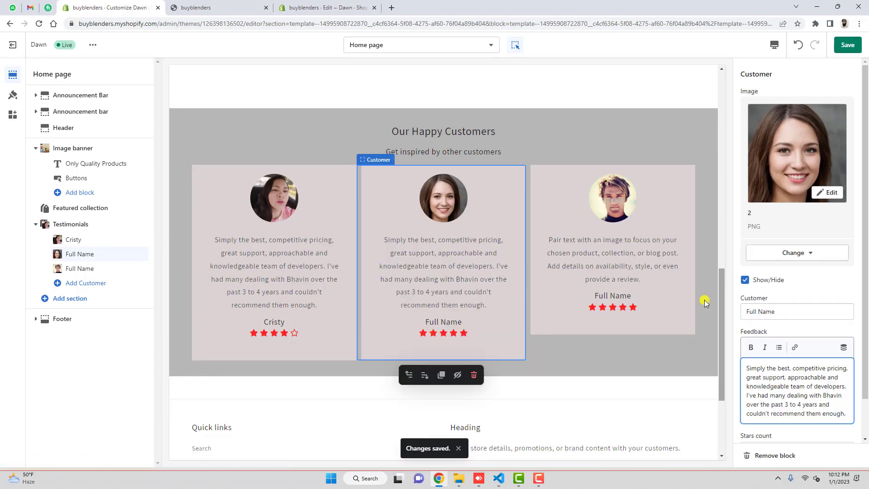
Fill the third customer block with the same "Simply the best" review and enter the customer's first name.
left_click(611, 272)
left_click(770, 385)
key("ctrl+a")
type("Simply the best, competitive pricing, great support, approachable and knowledgeable team of developers. I've had many dealing with Bhavin over the past 3 to 4 years and couldn't recommend them enough.")
left_click_drag(775, 311, 742, 306)
type("John")
Enter the customer's first name in the second customer block and save the theme changes.
left_click(443, 320)
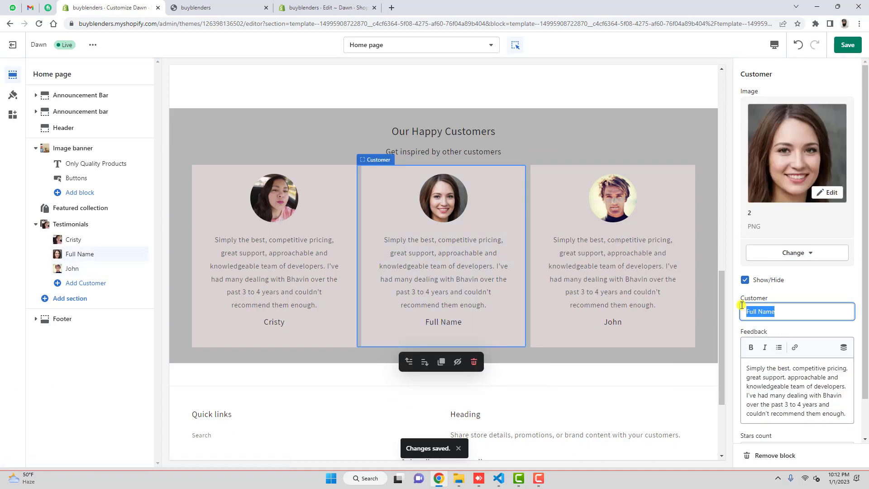
type("Keli")
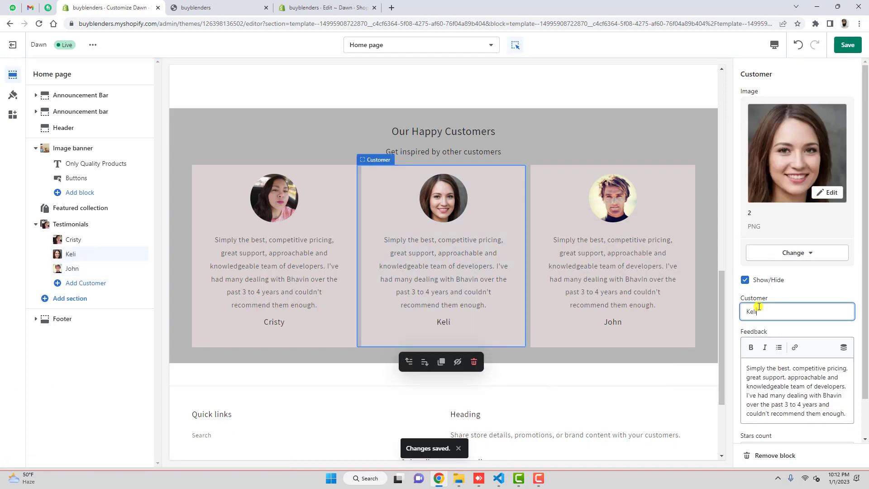
left_click(848, 45)
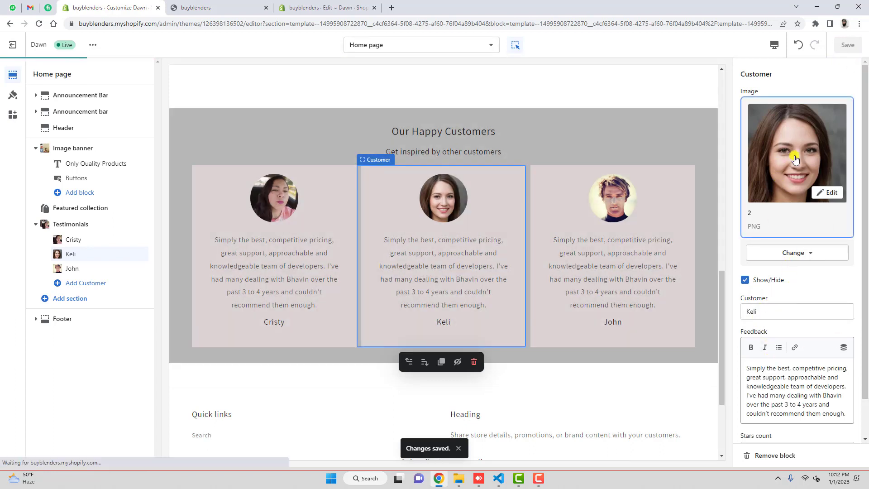
Hide the customer photo in all three testimonial blocks, starting with the second, followed by the third and first.
left_click(747, 281)
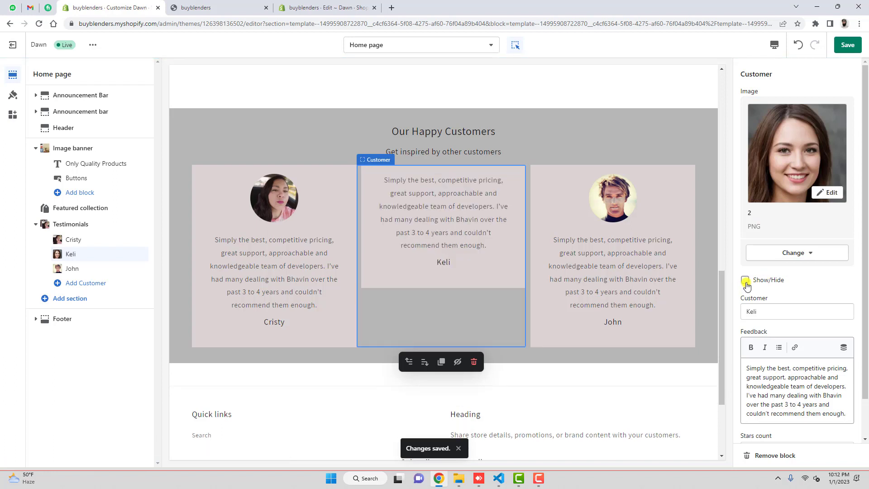
left_click(570, 191)
left_click(745, 280)
left_click(323, 238)
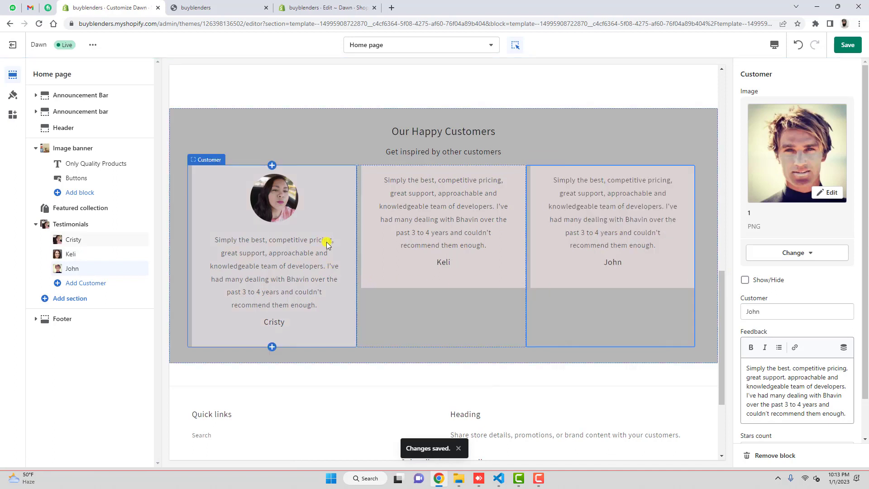
left_click(745, 280)
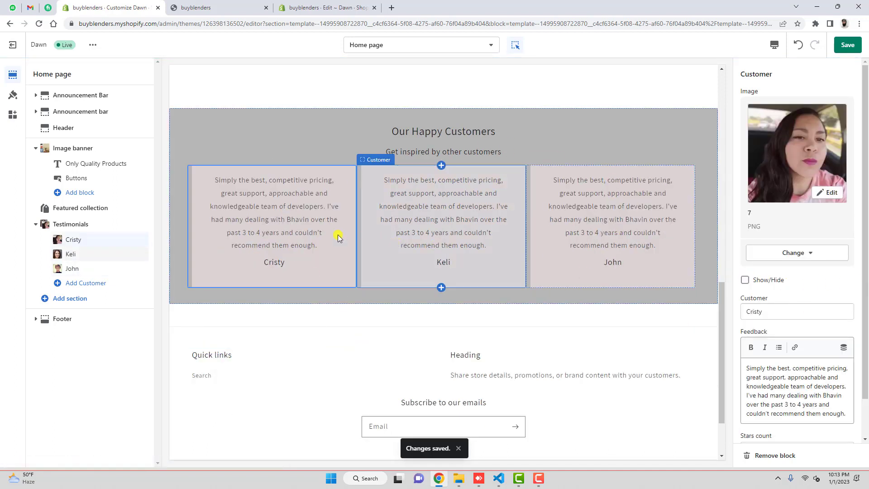
Show the customer photo again in all three testimonial blocks, from the first to the third, and save the theme changes.
left_click(745, 280)
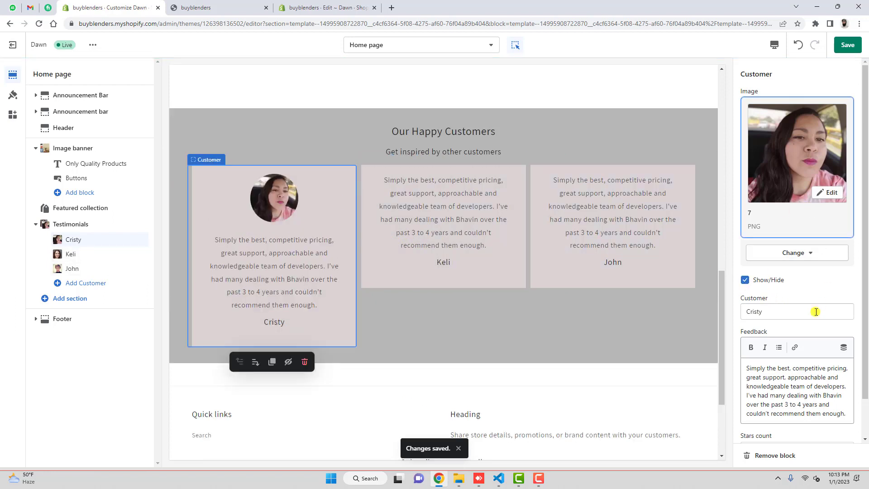
left_click(400, 237)
left_click(745, 280)
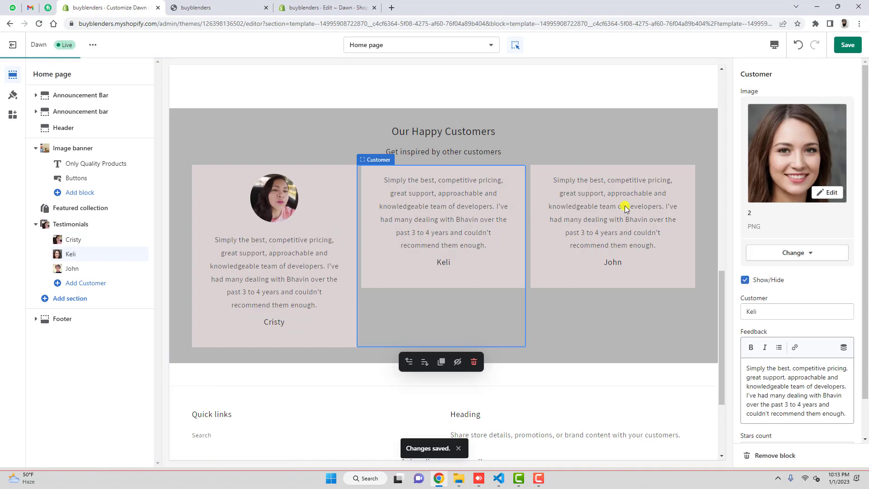
left_click(745, 280)
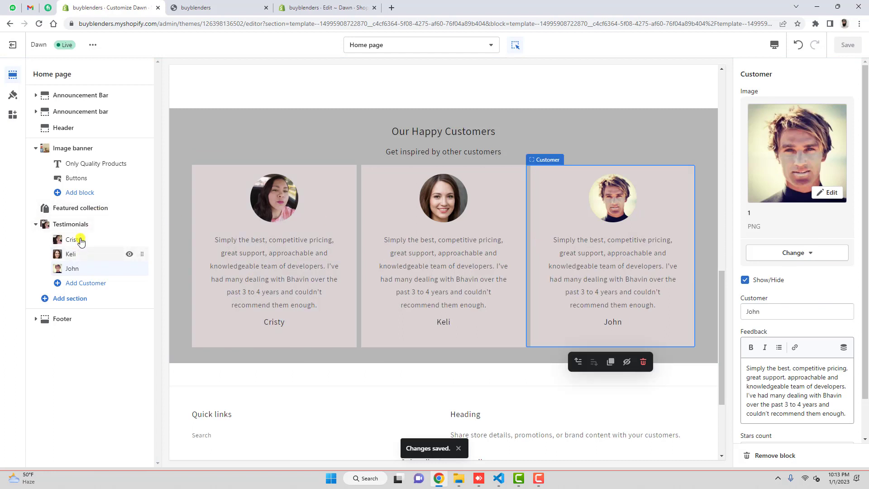
Select the Testimonials section, then reload the storefront home page and examine its testimonials and star ratings.
left_click(71, 224)
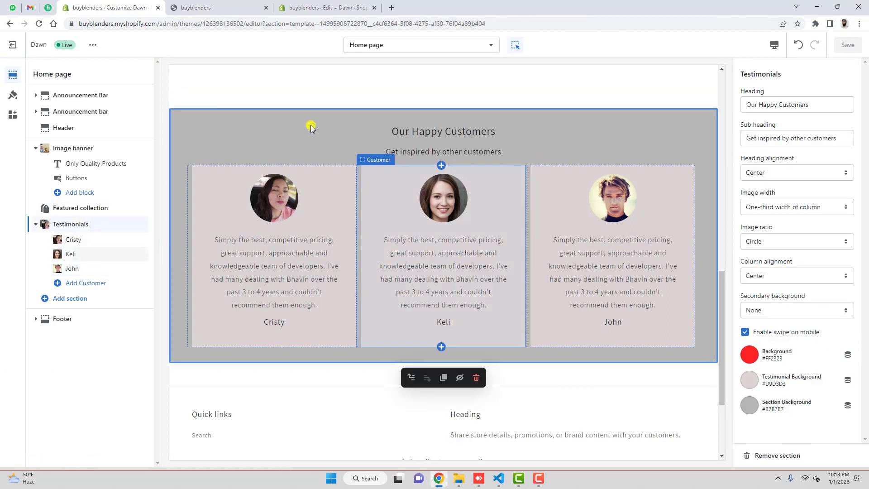
left_click(231, 7)
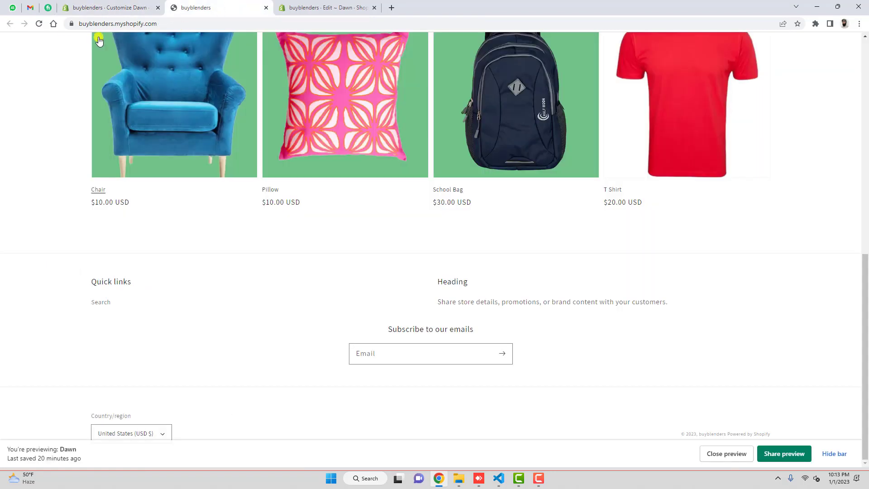
left_click(39, 23)
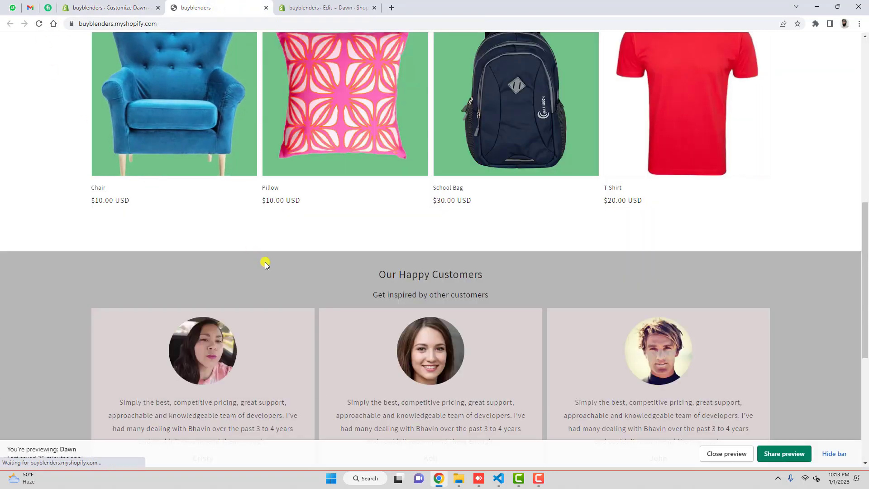
scroll(264, 262, "down", 6)
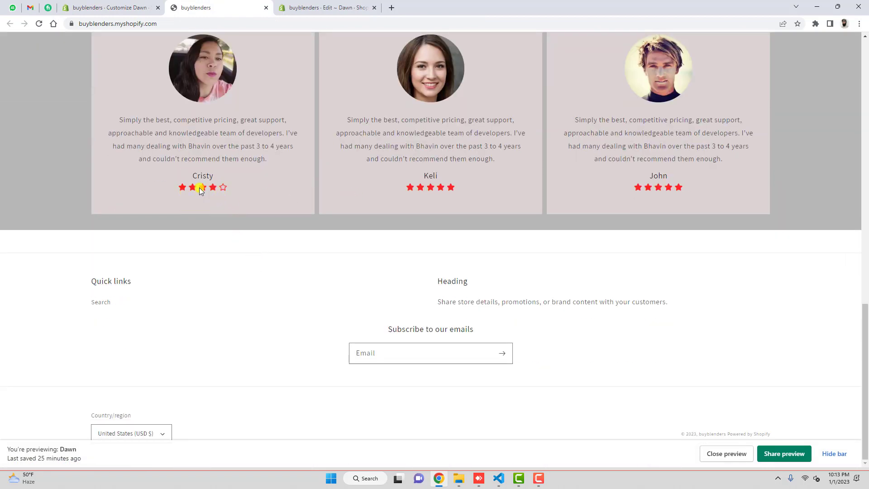
Back in the theme customizer, set the testimonials' star colour to yellow #DFE607 and save the theme.
left_click(130, 6)
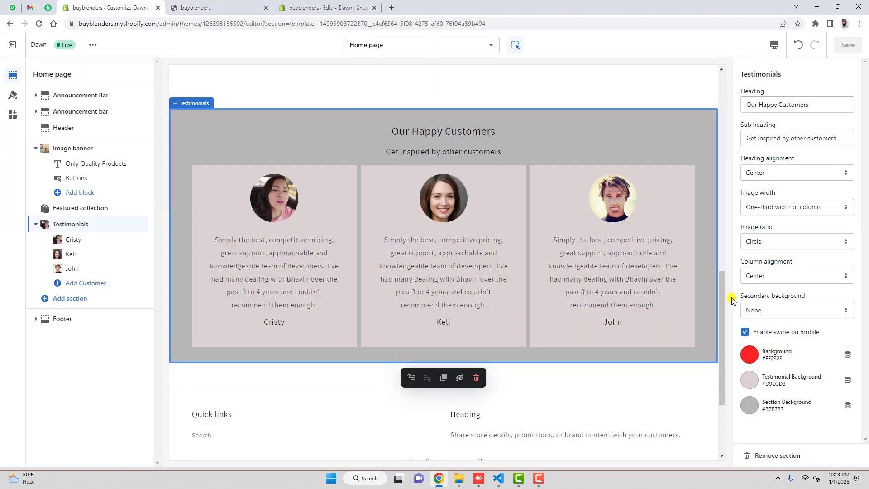
left_click(750, 355)
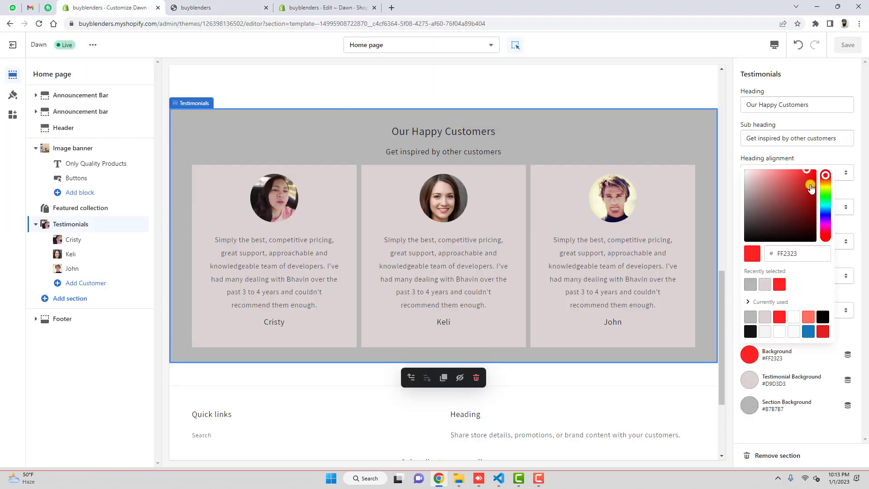
left_click(825, 186)
left_click(813, 177)
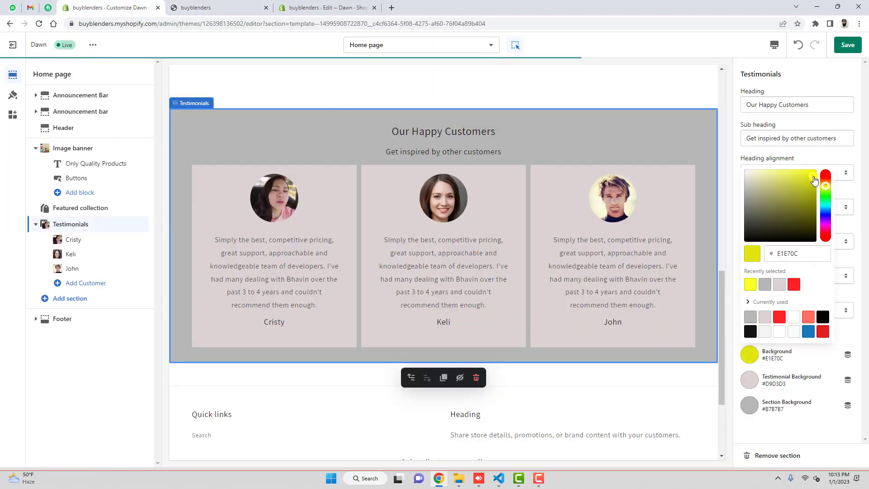
left_click(847, 44)
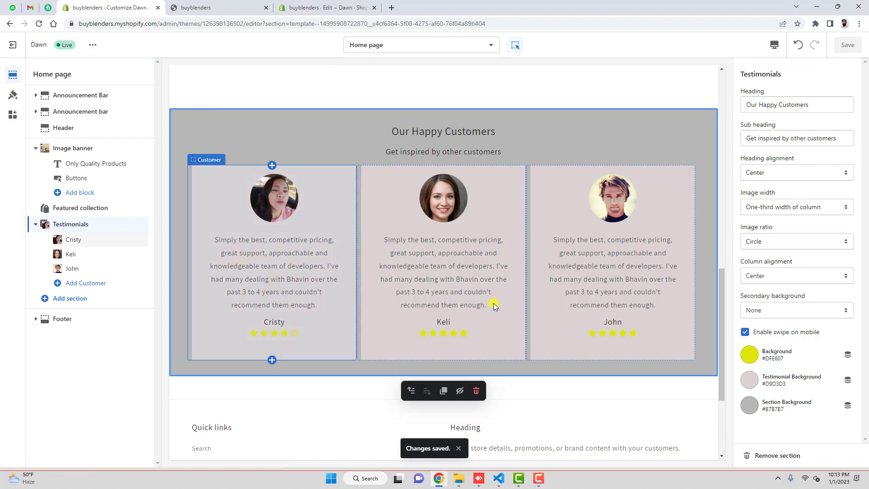
Darken the testimonials' star colour to olive #A8AE00 and save the theme.
left_click(749, 354)
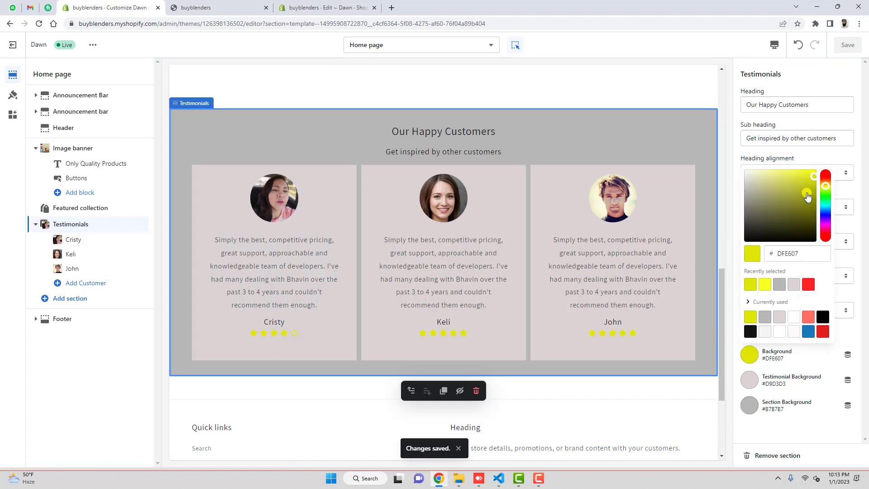
left_click_drag(815, 176, 819, 192)
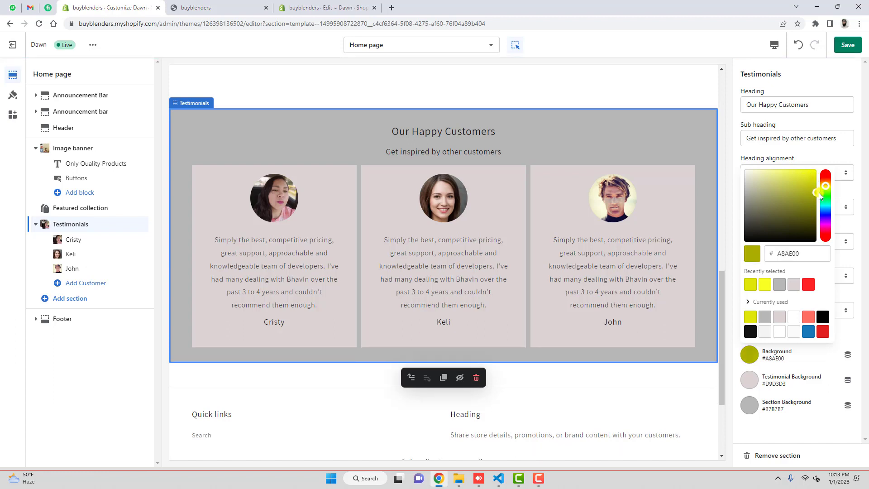
left_click(855, 47)
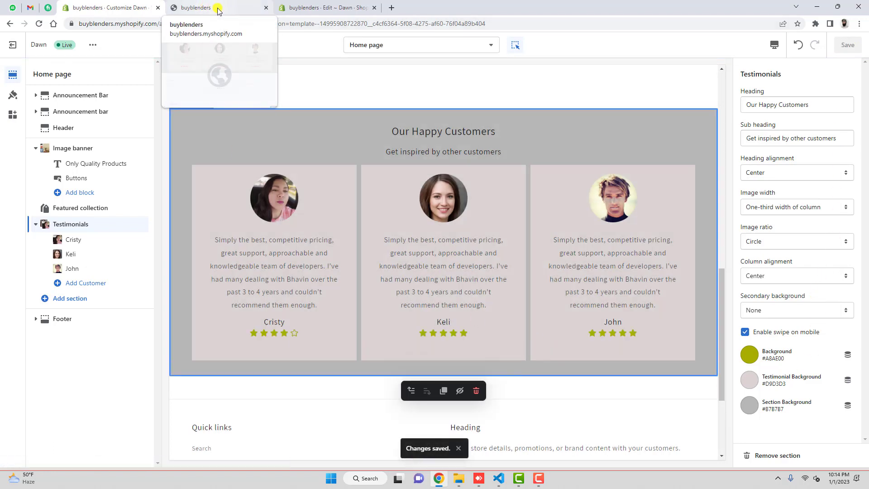
Reload the storefront home page, hide the theme preview bar and examine the testimonials' star colour.
left_click(217, 9)
left_click(39, 24)
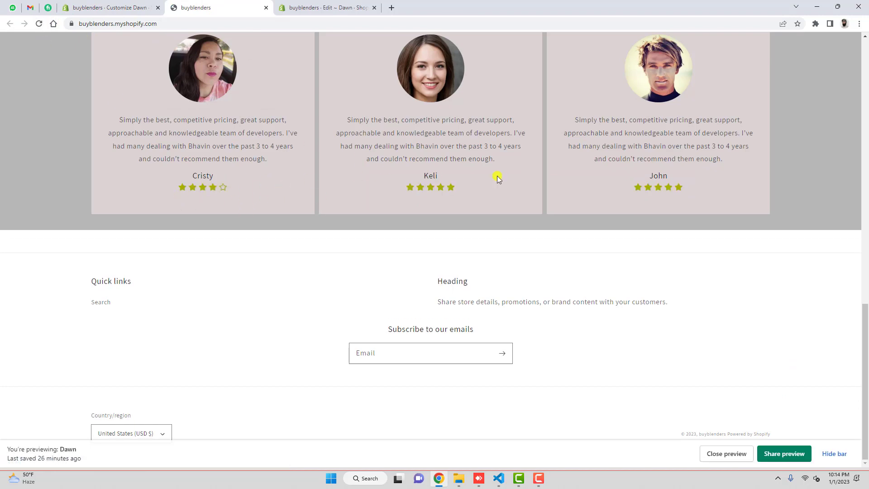
scroll(543, 183, "up", 3)
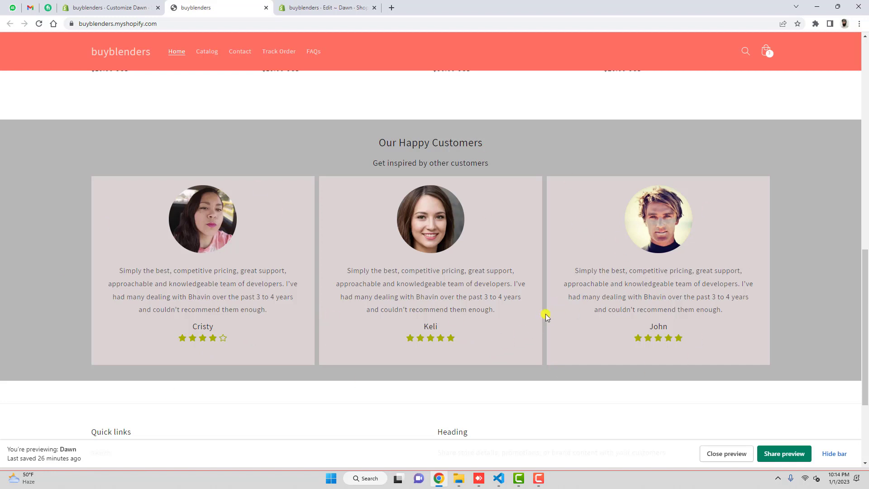
left_click(834, 454)
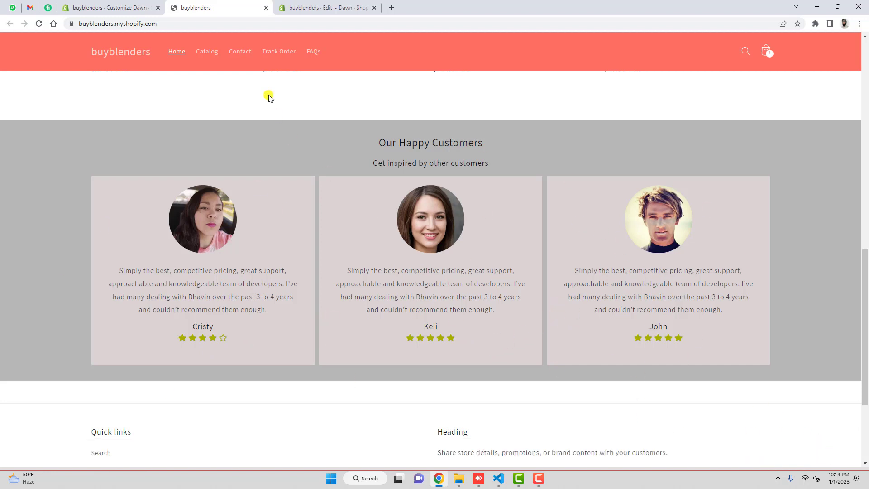
Switch to the Dawn theme's code editor, close custom-testimonials.liquid and look through the section files.
left_click(323, 9)
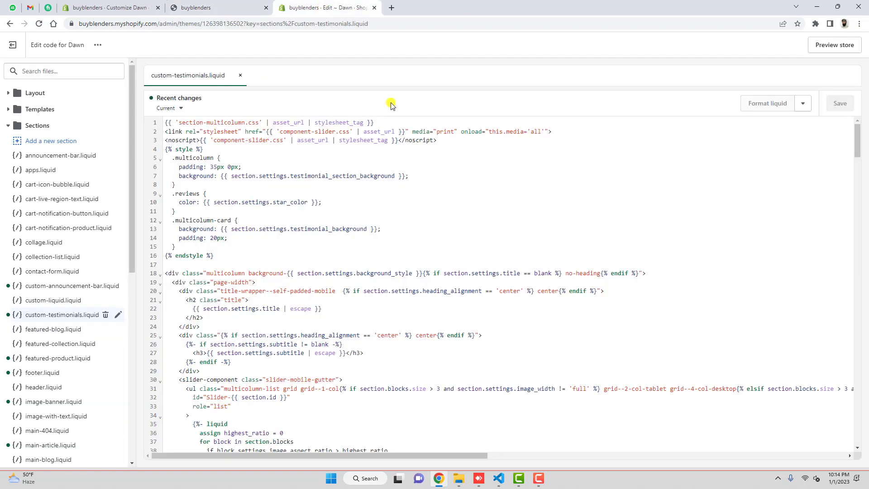
left_click(242, 76)
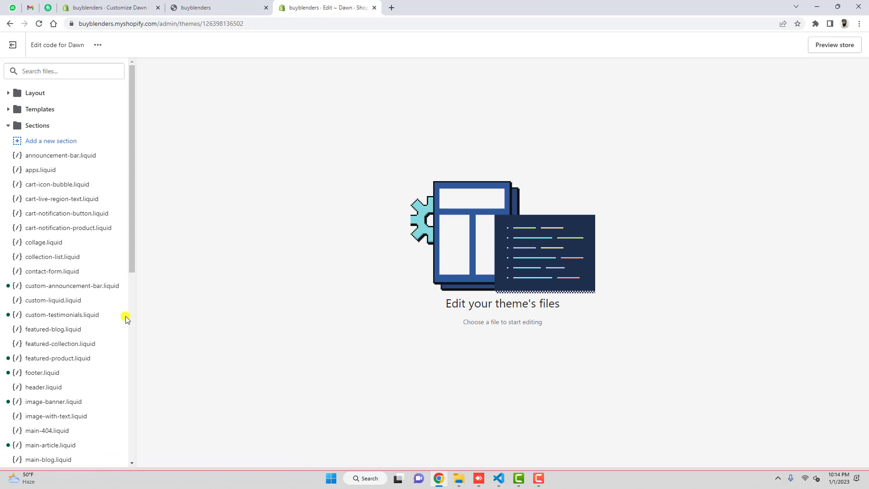
scroll(72, 381, "down", 6)
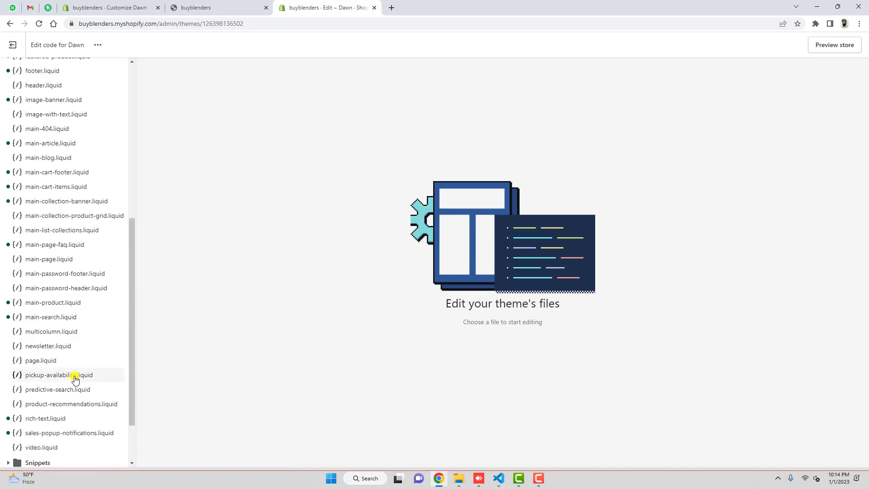
scroll(64, 284, "up", 5)
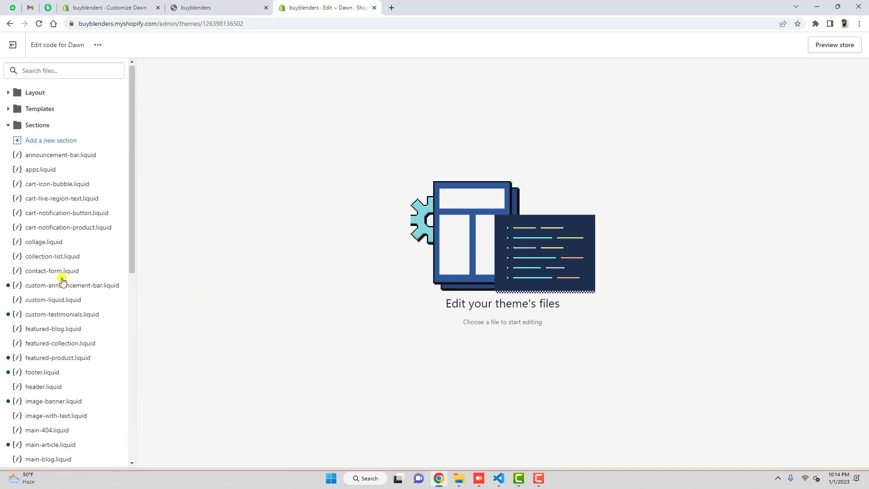
Delete the custom-testimonials.liquid file from the theme's Sections folder and collapse the folder.
left_click(35, 126)
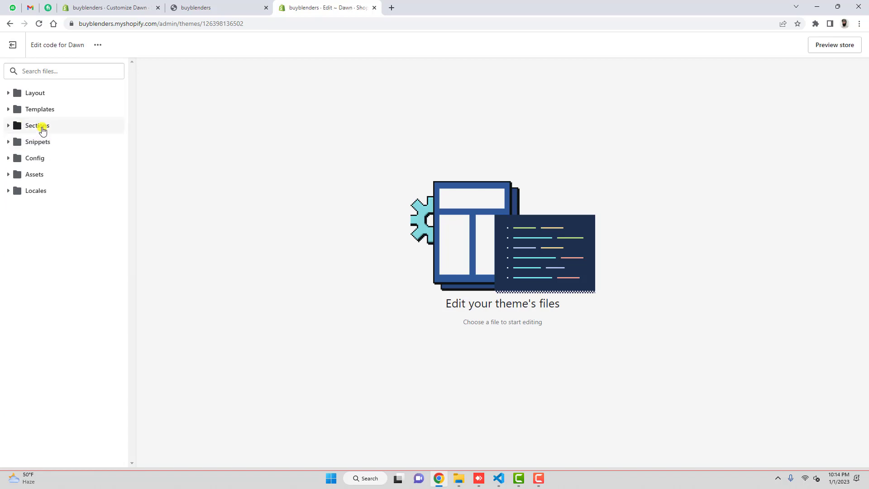
left_click(43, 131)
scroll(58, 367, "down", 3)
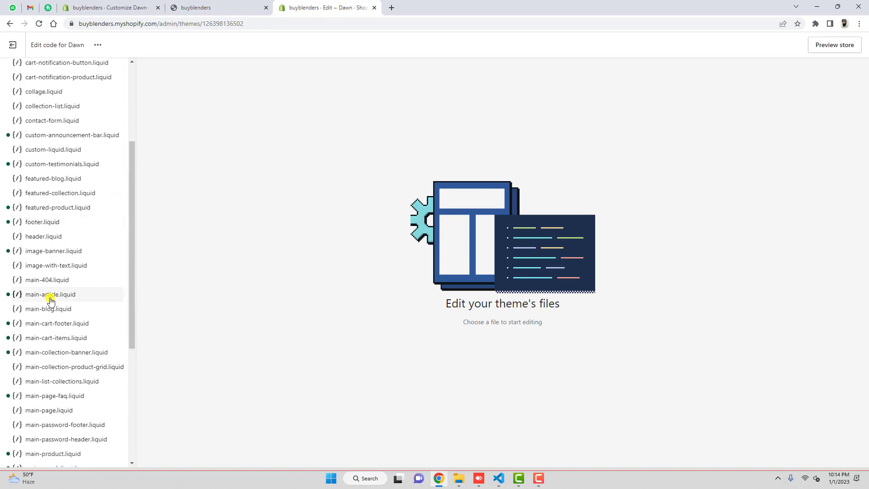
left_click(62, 164)
left_click(105, 164)
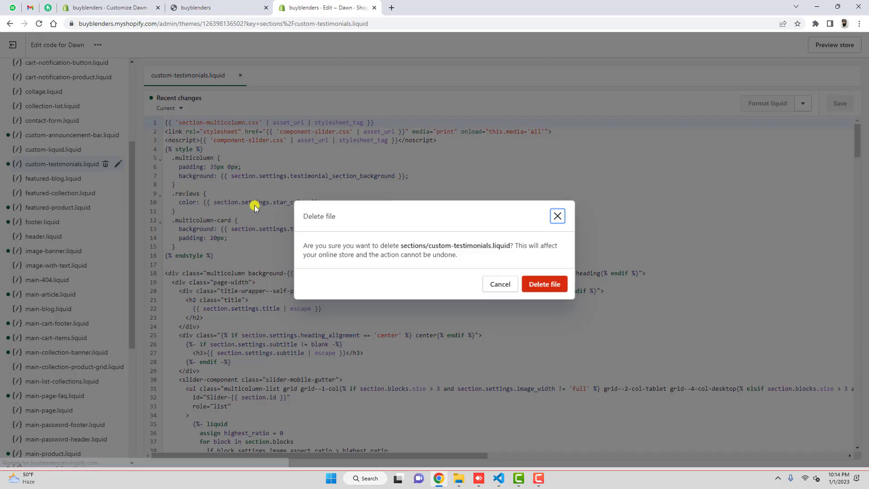
left_click(545, 284)
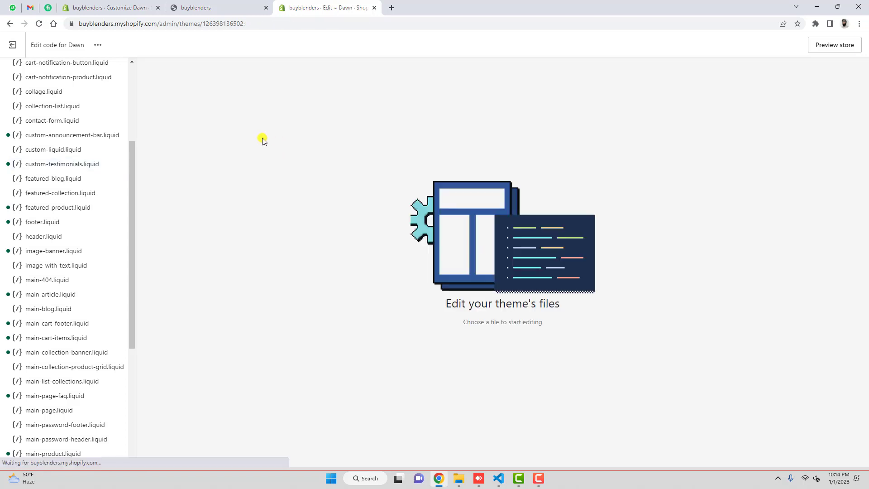
scroll(50, 140, "up", 4)
left_click(8, 126)
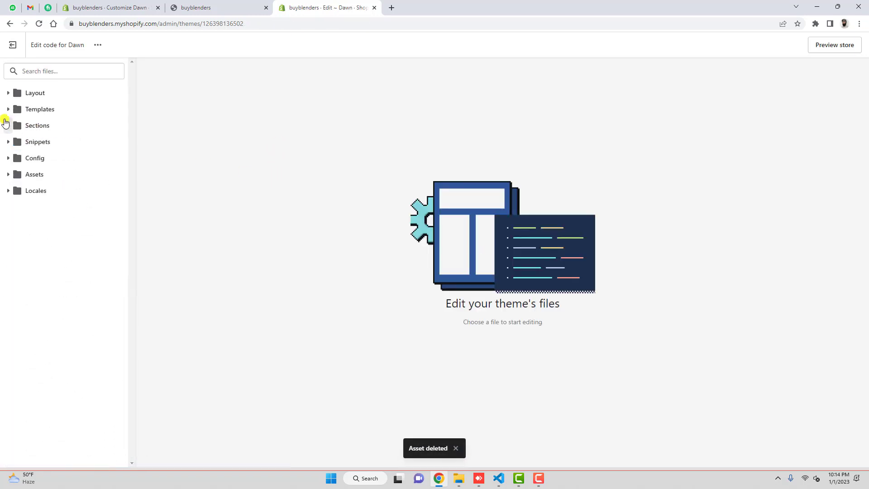
Exit the code editor and reload the storefront home page to check the area between the products and footer.
left_click(12, 45)
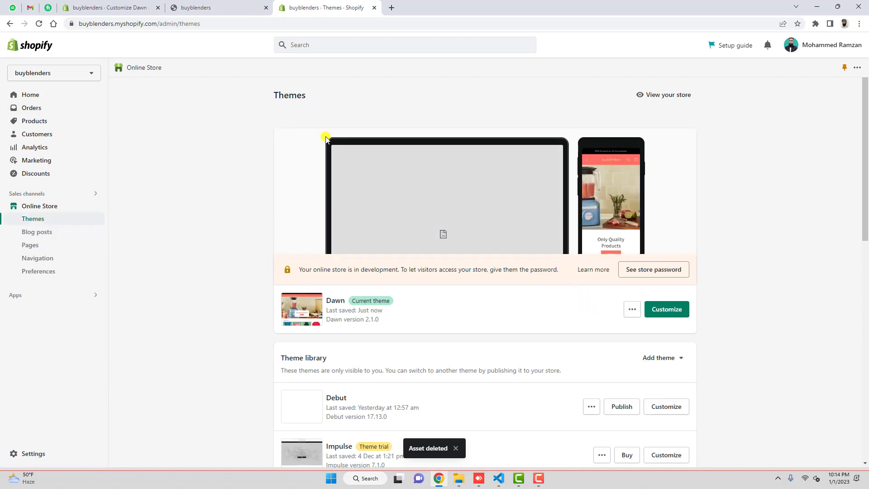
left_click(199, 3)
left_click(40, 24)
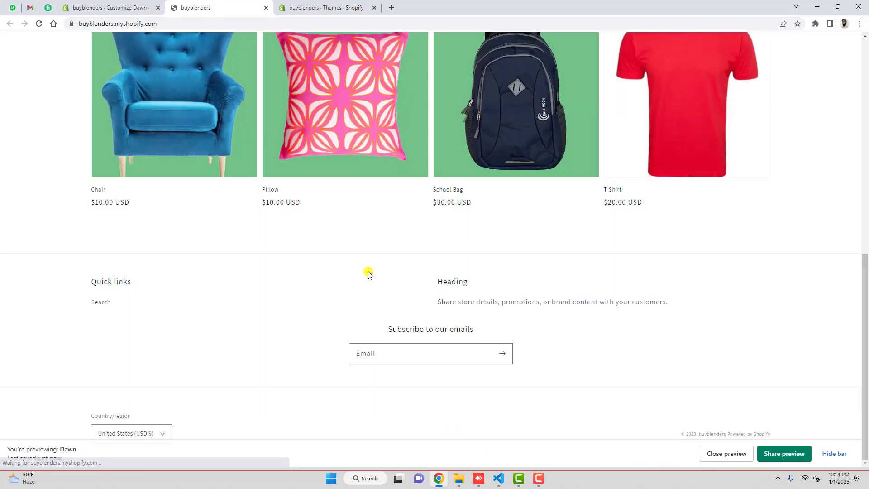
Reload the theme customizer and examine the home page's section list and preview down to the footer.
left_click(121, 5)
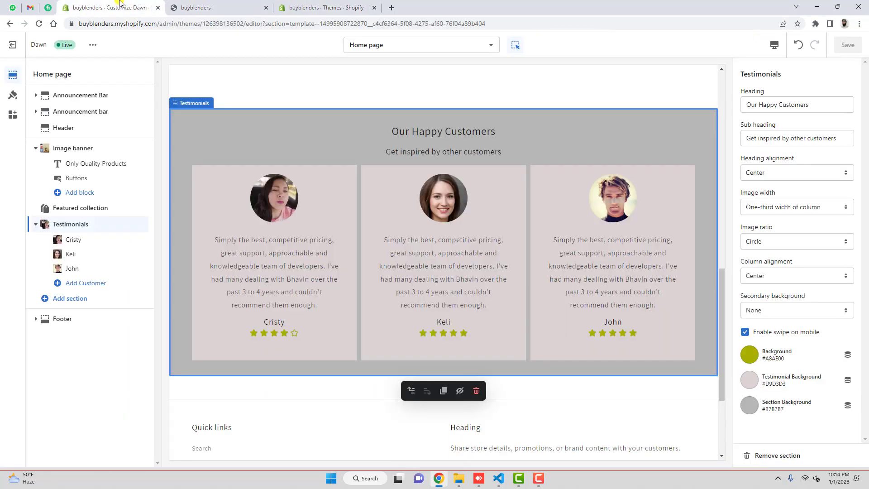
left_click(39, 23)
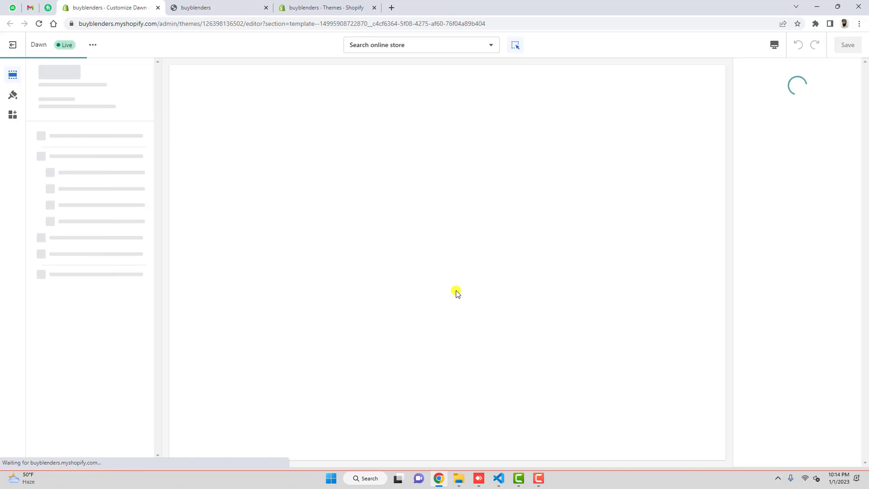
scroll(390, 269, "down", 5)
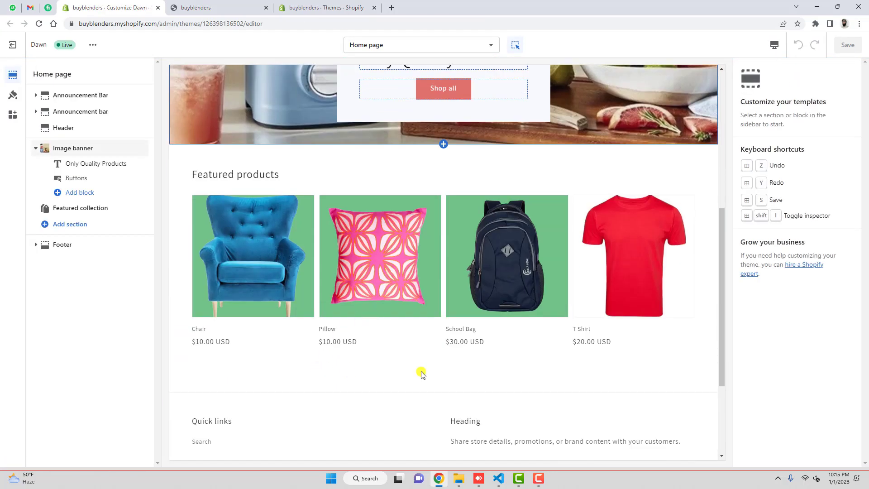
scroll(442, 368, "down", 3)
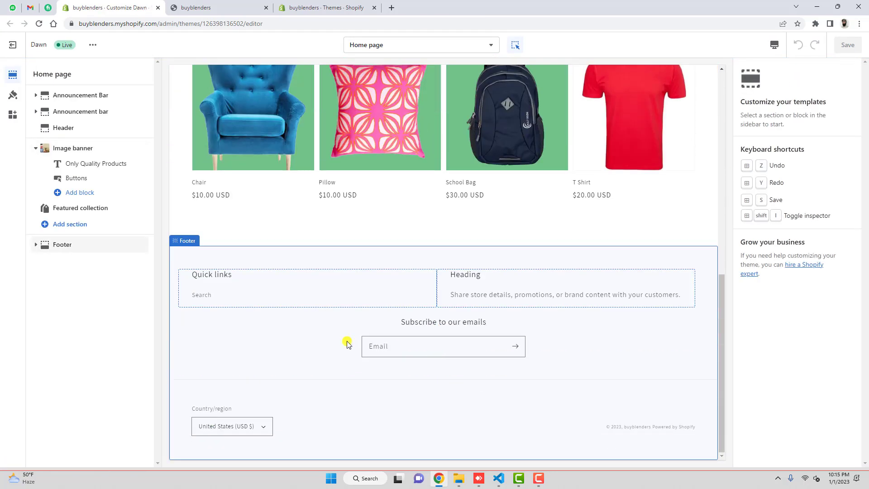
scroll(320, 131, "up", 10)
Return to the store's themes page and open the current Dawn theme for code editing.
left_click(326, 8)
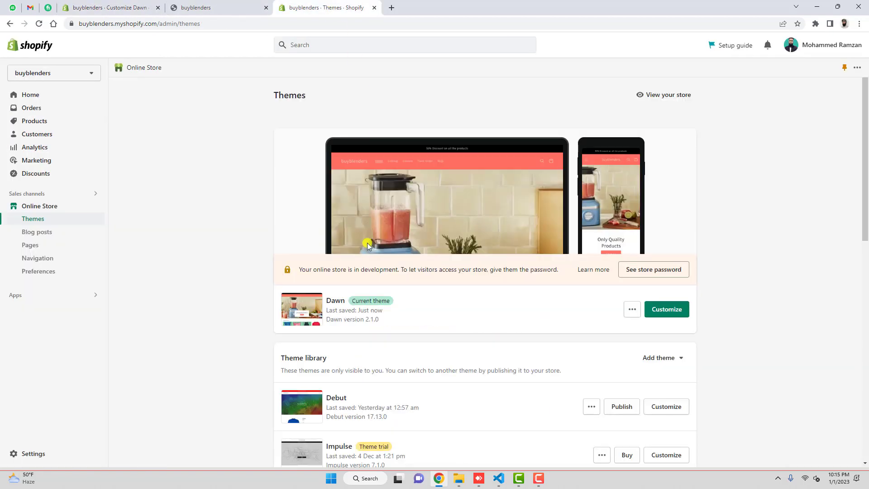
double_click(335, 301)
left_click(434, 317)
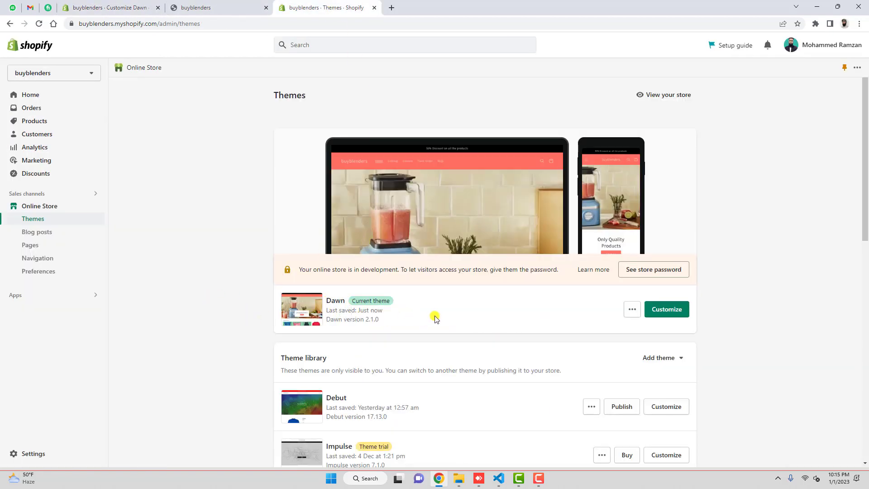
left_click(632, 309)
left_click(572, 415)
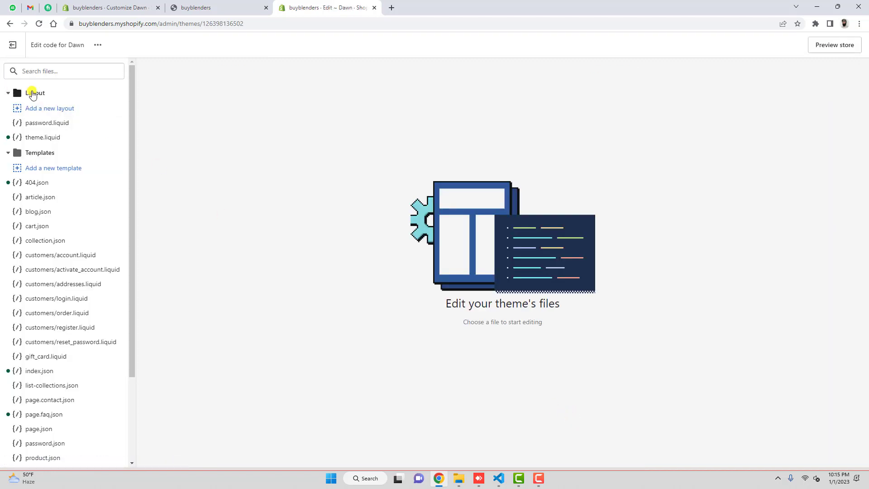
Collapse the Layout and Templates folders and create a new section file named testimonials in the theme's Sections folder.
left_click(25, 92)
left_click(43, 110)
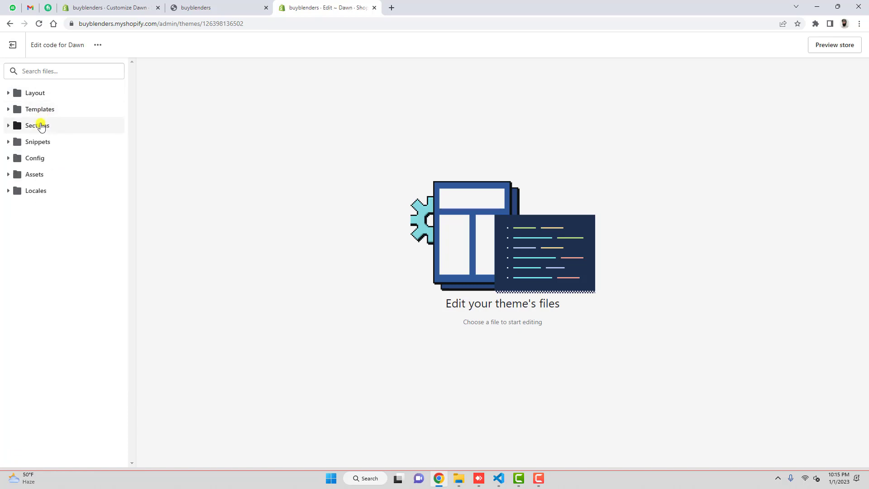
left_click(45, 126)
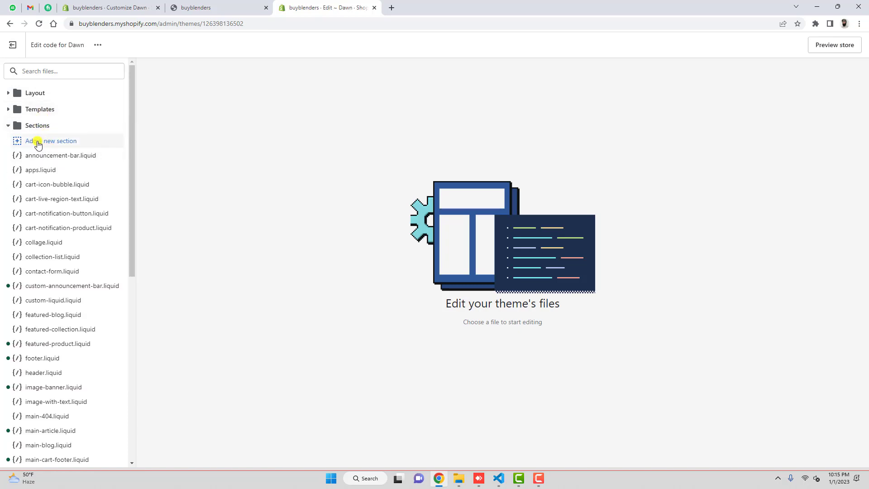
left_click(36, 144)
left_click(351, 254)
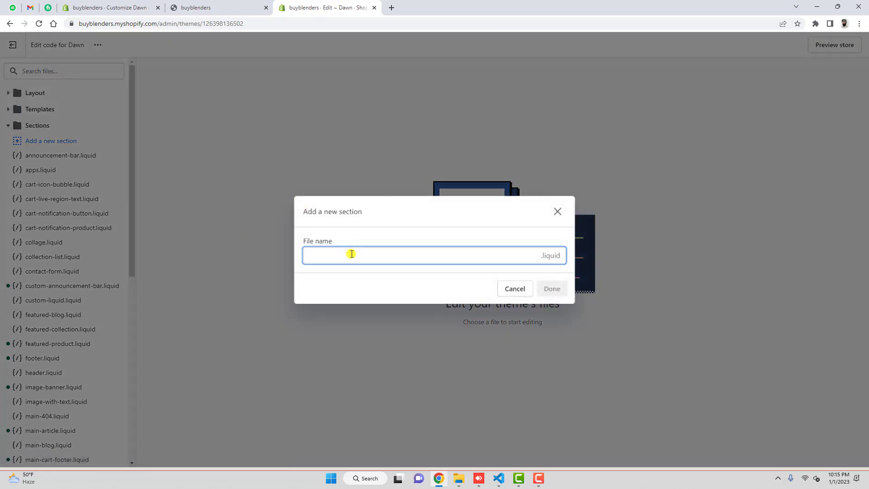
type("testimonials")
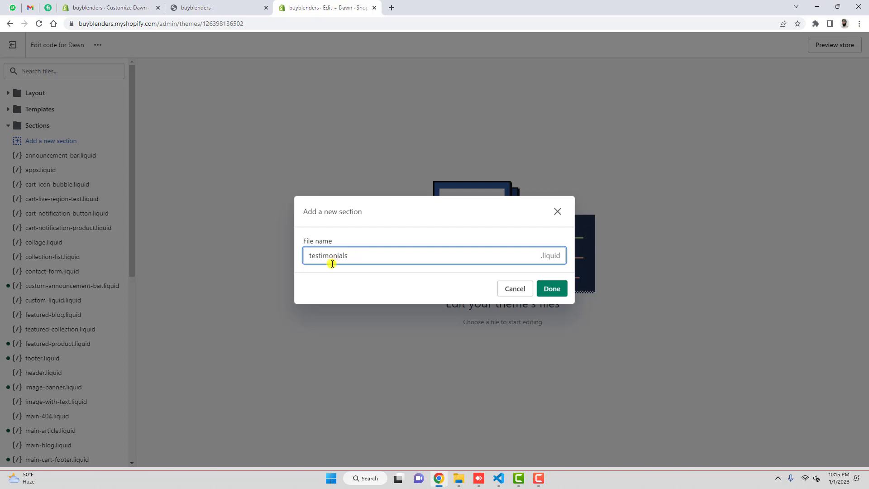
left_click(554, 289)
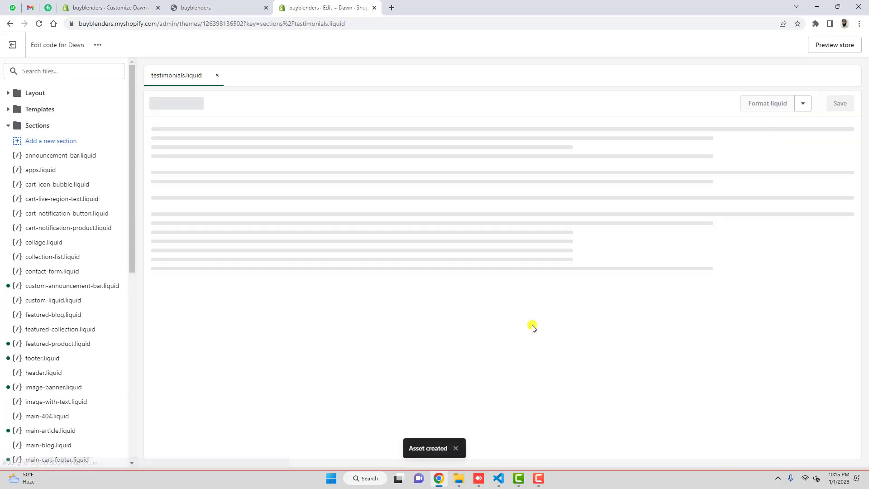
Delete all the default boilerplate code from testimonials.liquid.
left_click(261, 225)
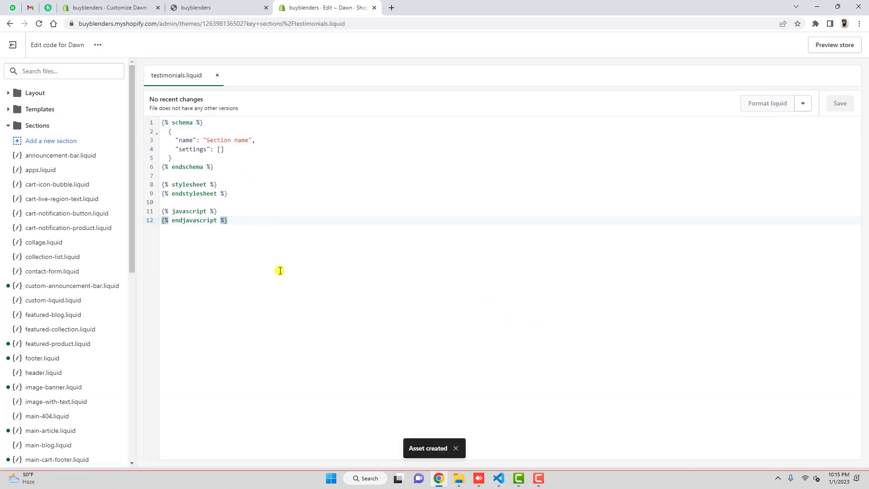
left_click_drag(243, 240, 162, 123)
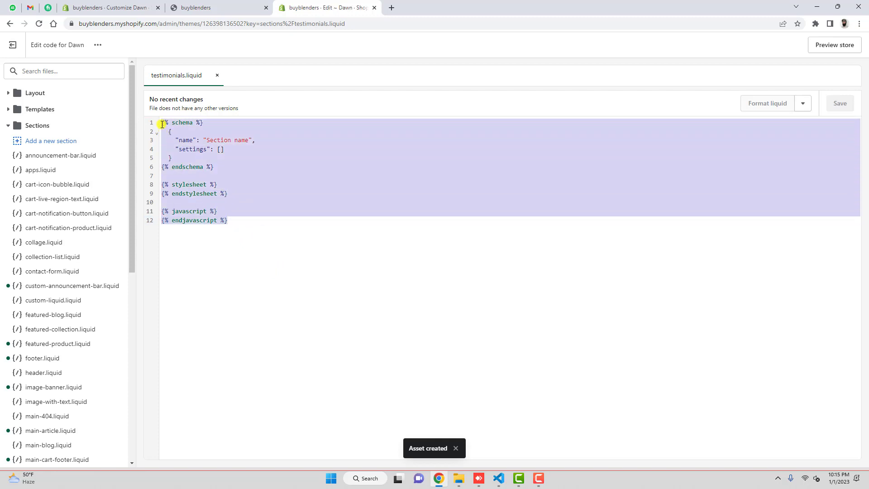
key("BackSpace")
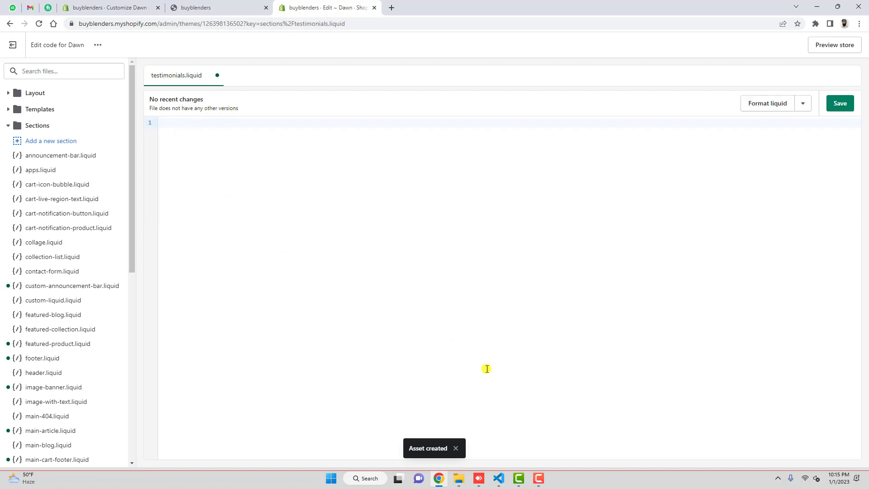
Review the setup instructions in documentation.txt and the files in the dawn-theme folder, checking the required section name.
left_click(499, 478)
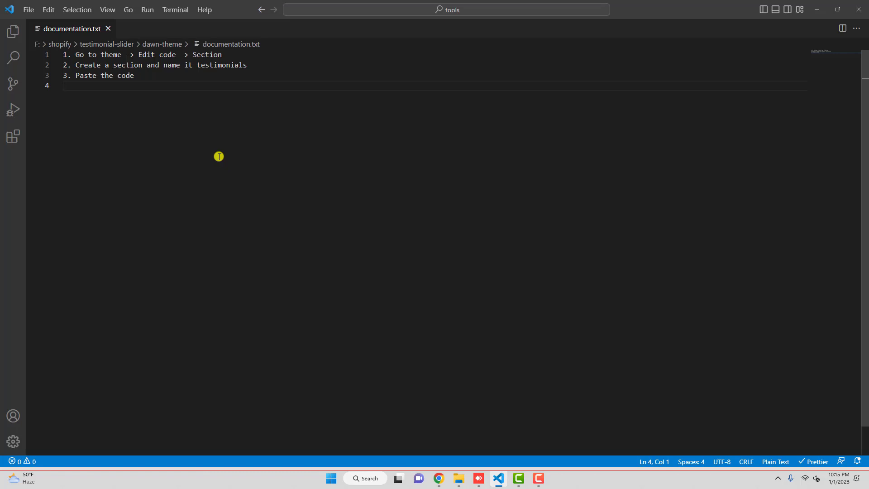
left_click(459, 478)
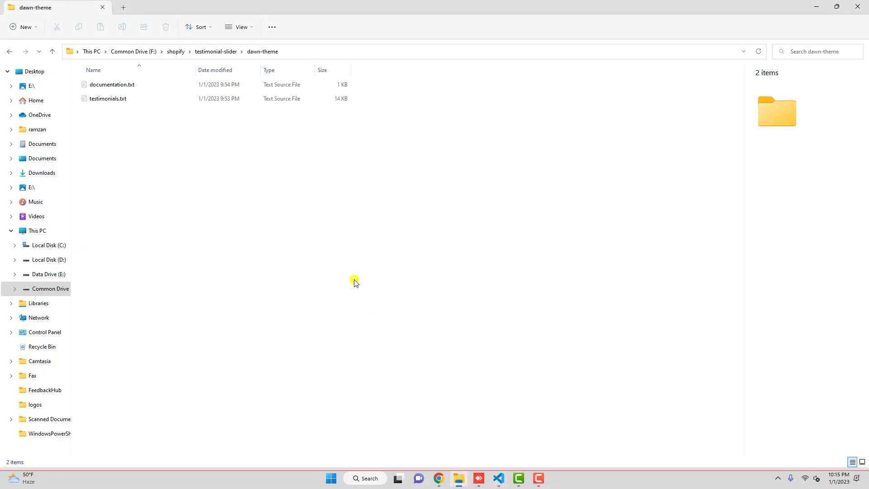
left_click_drag(111, 116, 131, 96)
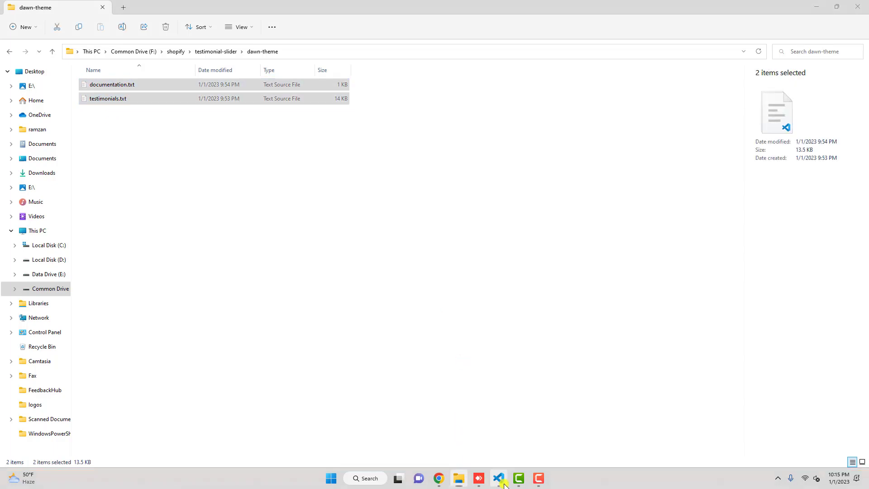
left_click(498, 478)
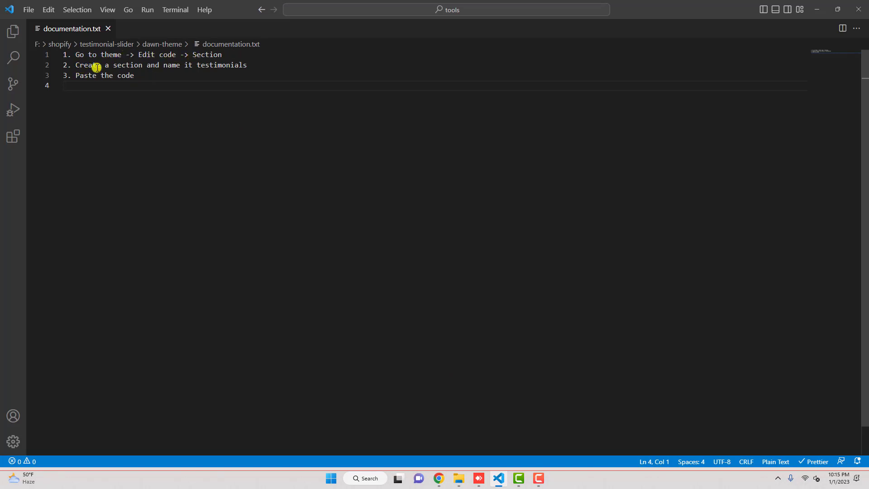
double_click(214, 66)
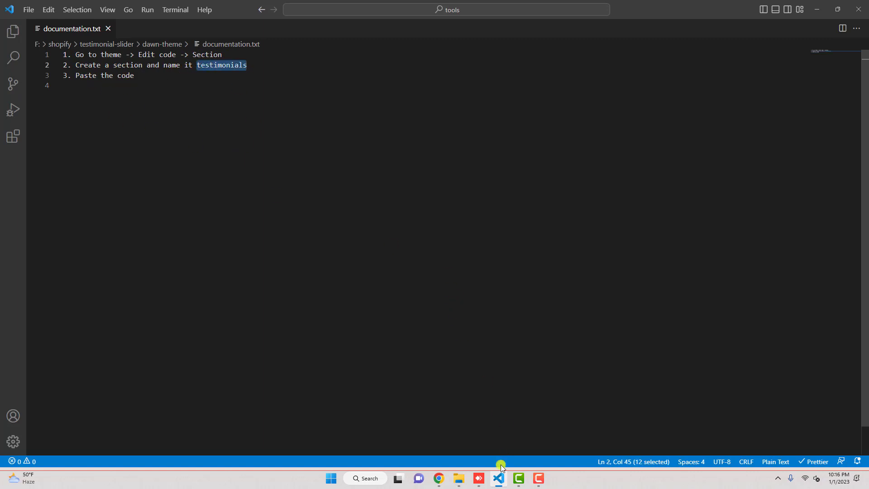
Open testimonials.txt from the dawn-theme folder in VS Code and copy its entire code.
left_click(459, 479)
left_click(111, 99)
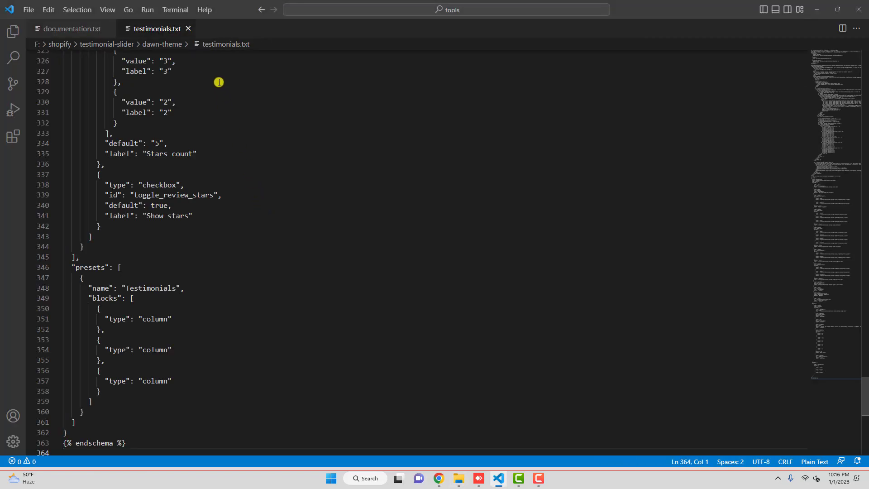
left_click(219, 82)
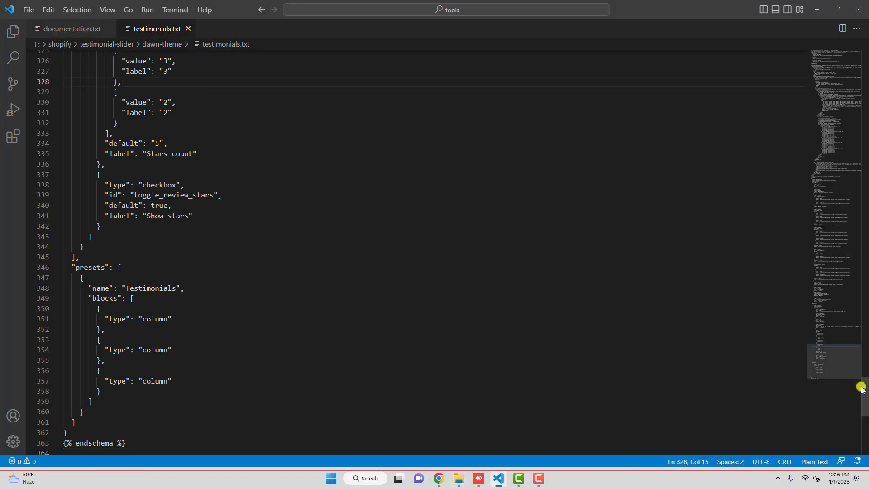
left_click_drag(862, 380, 863, 52)
left_click(189, 151)
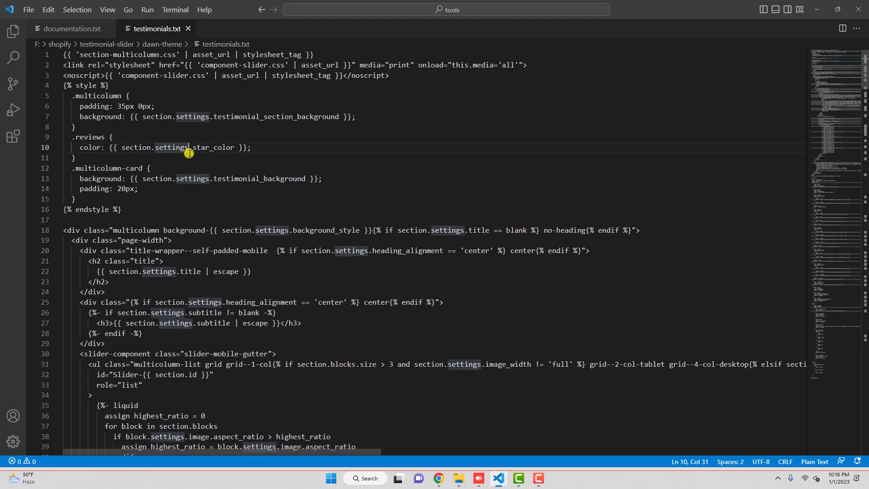
key("ctrl+a")
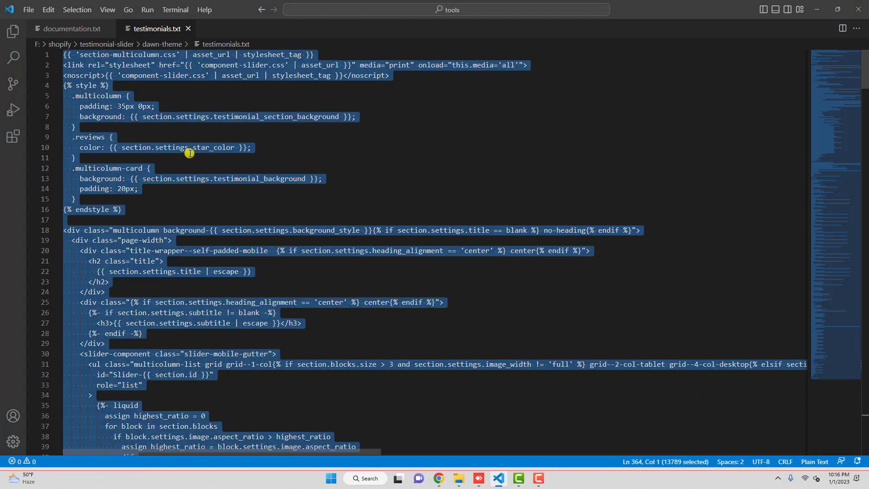
Return to the Shopify code editor in Chrome, paste the copied code into the empty testimonials.liquid and save the file.
left_click(439, 478)
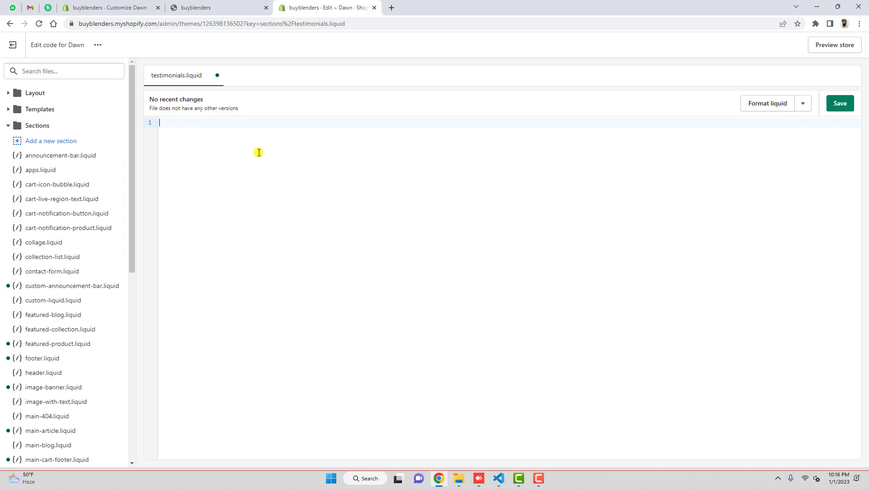
key("ctrl+v")
scroll(491, 289, "up", 20)
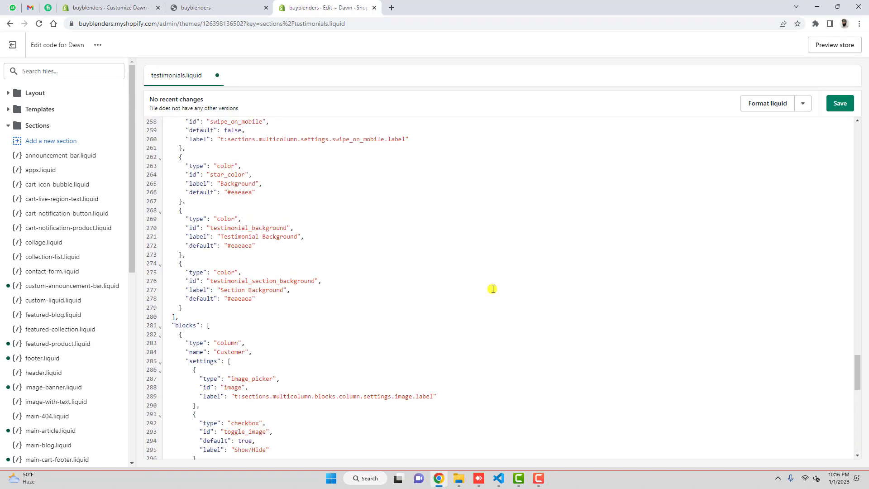
left_click_drag(857, 265, 866, 93)
left_click(840, 103)
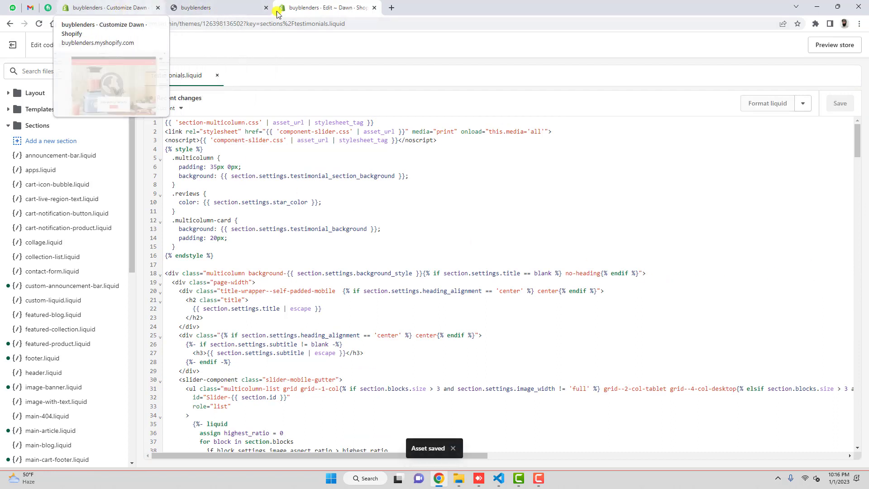
Look for Testimonials among the sections available for the home page in the theme customizer, and reload the customizer.
left_click(116, 9)
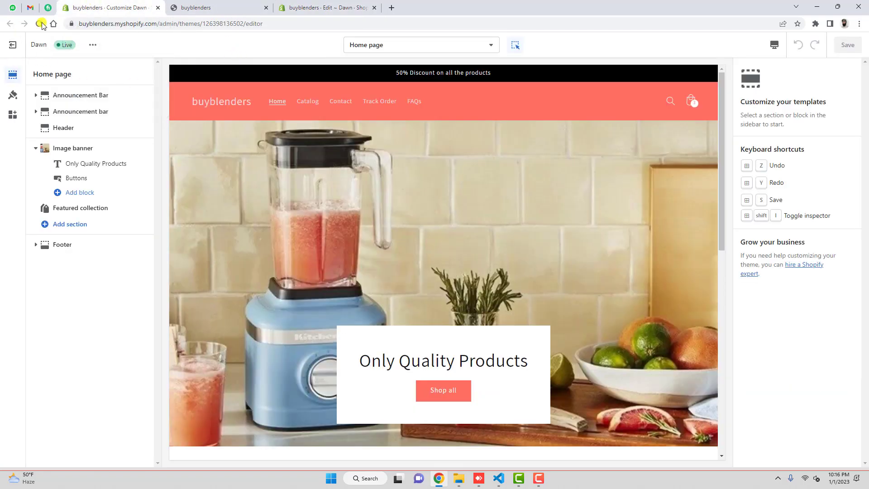
left_click(73, 225)
left_click(195, 394)
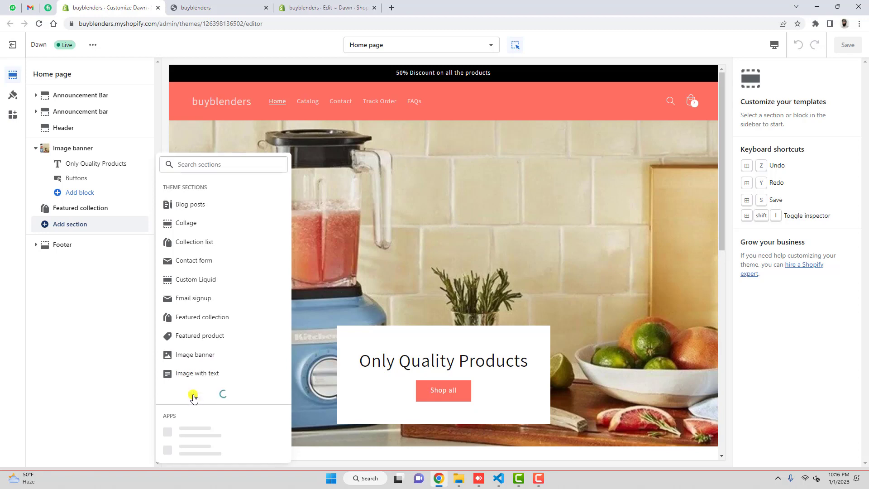
scroll(247, 337, "down", 2)
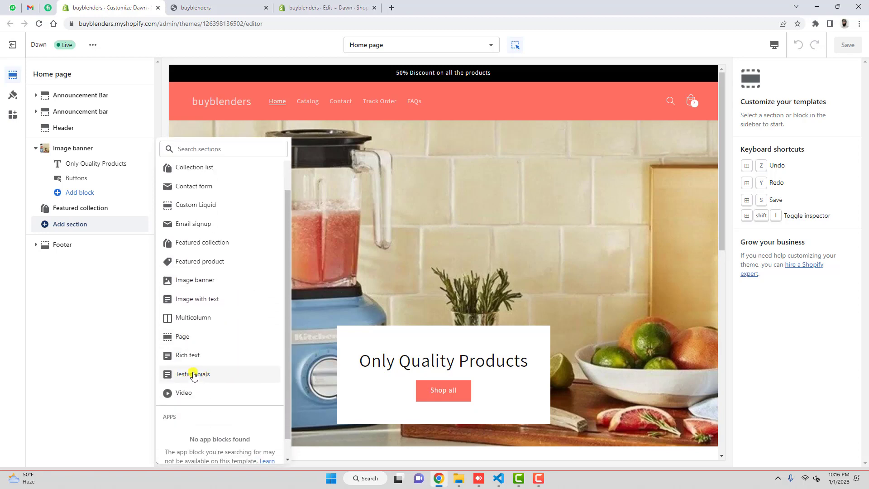
left_click(39, 28)
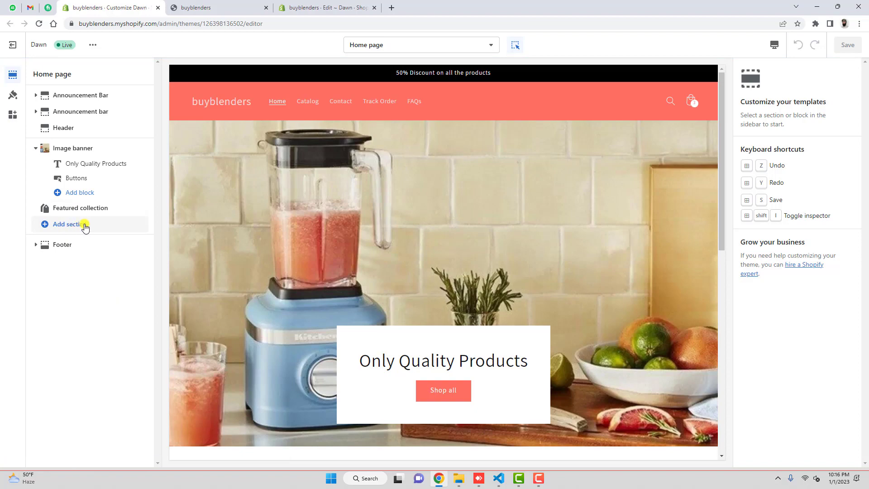
Search the available sections for "testi" and add the Testimonials section below the featured collection on the home page.
scroll(498, 235, "down", 10)
left_click(72, 224)
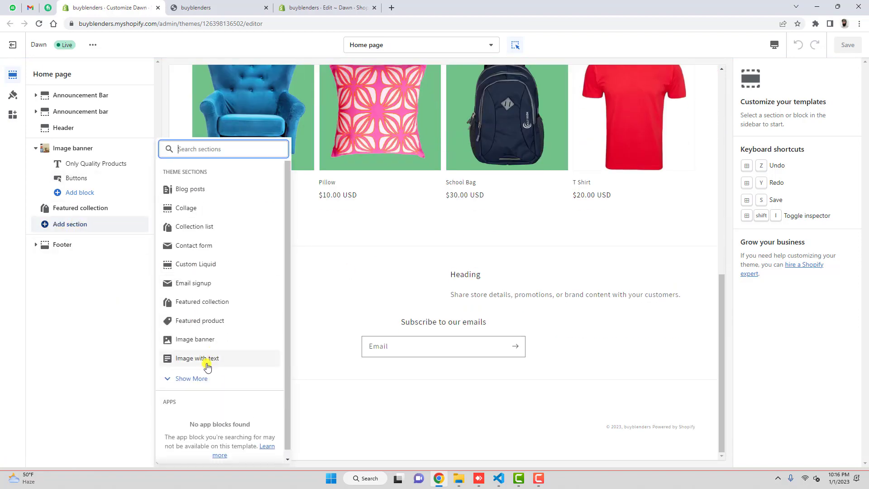
left_click(193, 379)
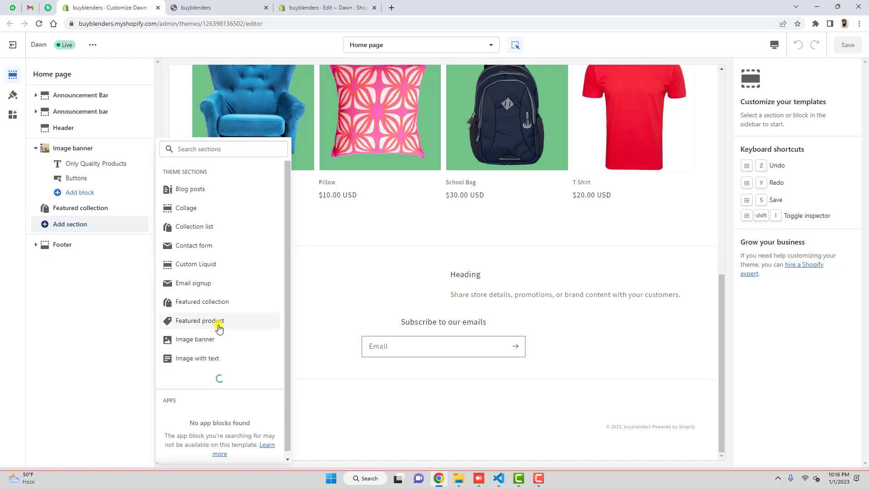
left_click(220, 149)
type("test")
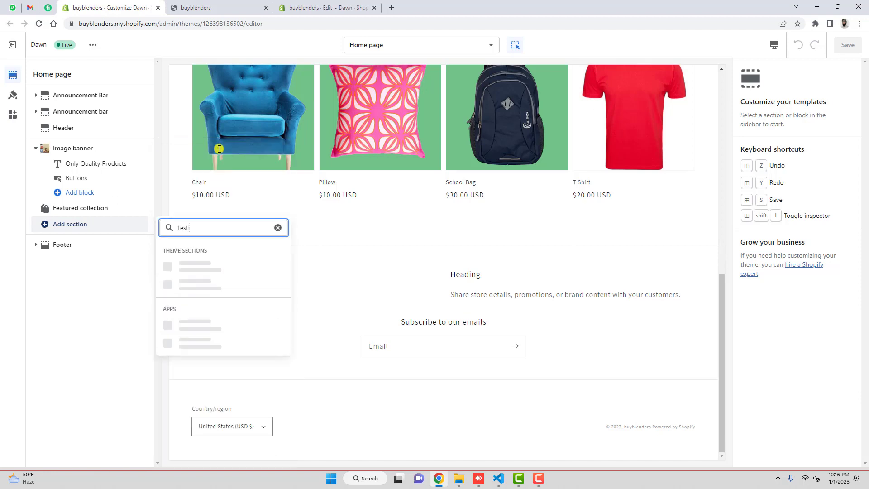
type("i")
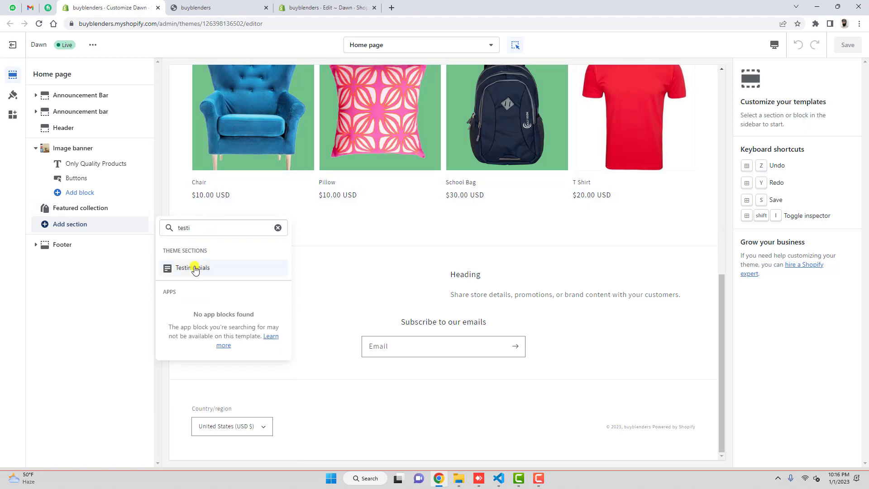
left_click(195, 267)
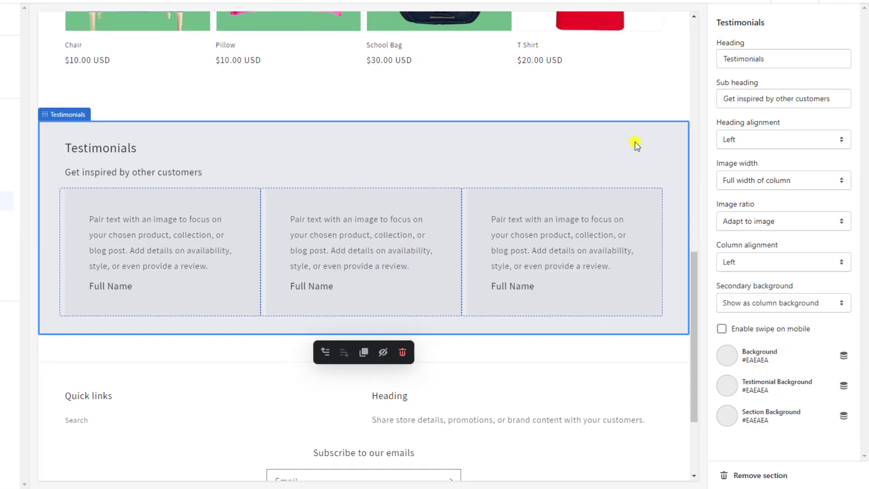
Set the Testimonials section's heading to "Our Happy Customers".
double_click(768, 104)
type("Our")
type(" Happy Customers")
left_click(732, 45)
type("Happy")
Set the Testimonials heading alignment to Center, the image width to One-third width of column and the image ratio to Circle.
left_click(754, 130)
left_click(754, 150)
left_click(754, 172)
left_click(752, 186)
left_click(746, 215)
left_click(729, 260)
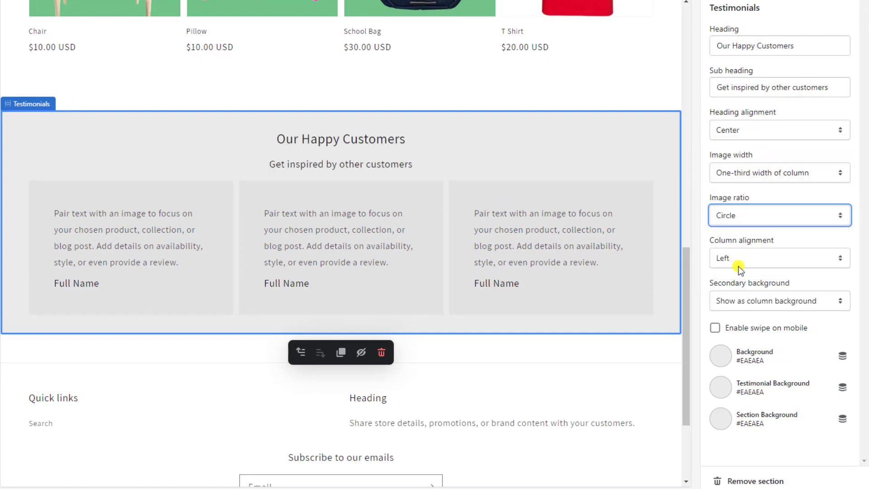
Set the Testimonials column alignment to Center and secondary background to None, and enable swipe on mobile.
left_click(736, 258)
left_click(733, 284)
left_click(750, 303)
left_click(743, 313)
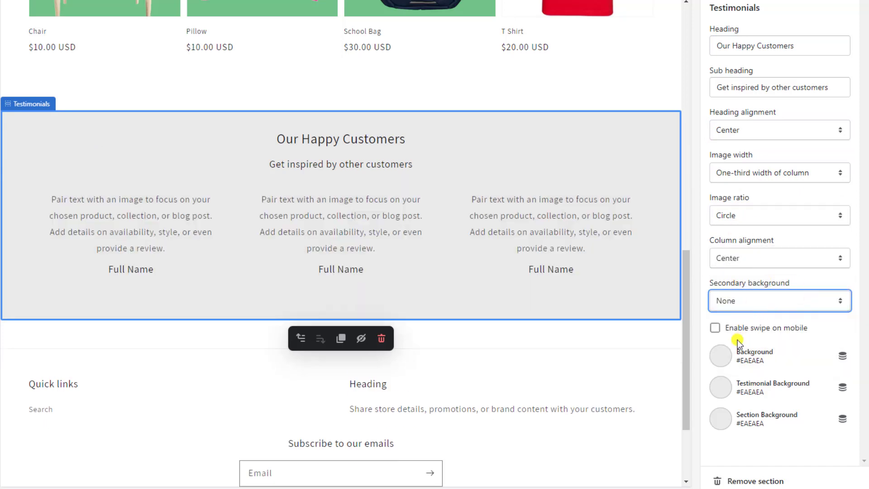
left_click(715, 328)
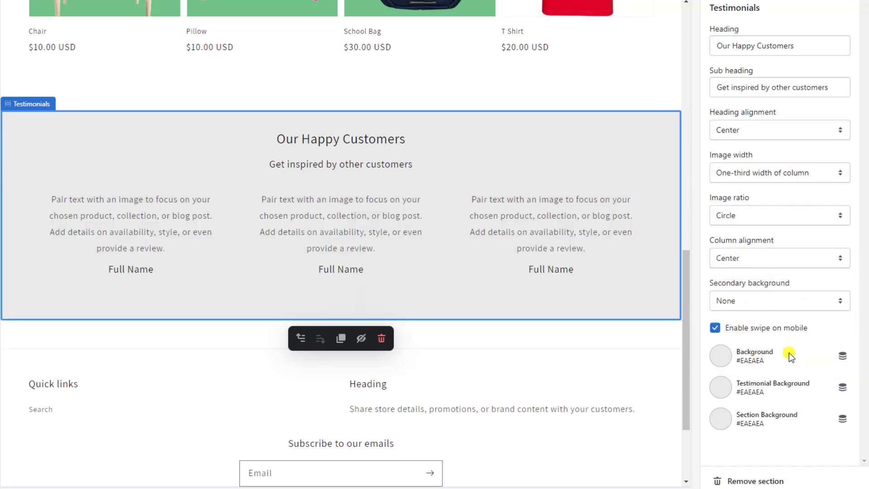
Set the Testimonials section's Background colour to bright yellow-green #D5FF00.
left_click(738, 354)
left_click(813, 185)
left_click(766, 250)
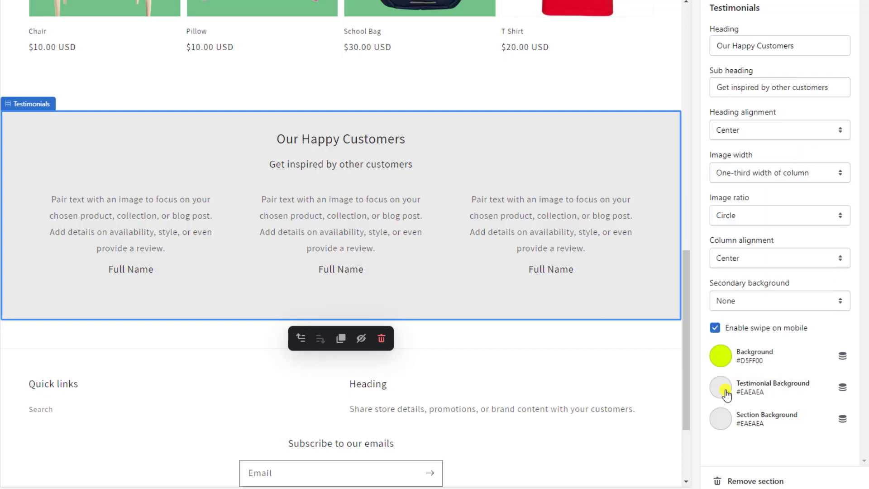
Set the Testimonials section's Testimonial Background colour to white #FFFFFF.
left_click(774, 388)
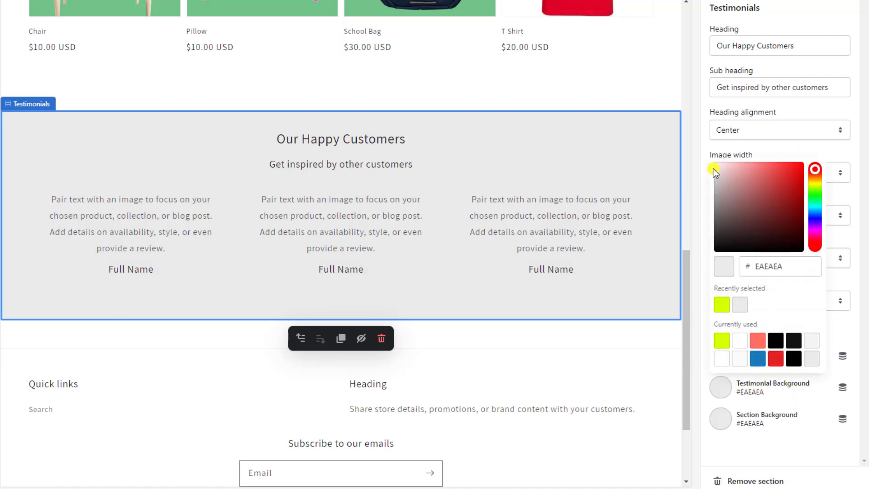
left_click(739, 426)
left_click(724, 425)
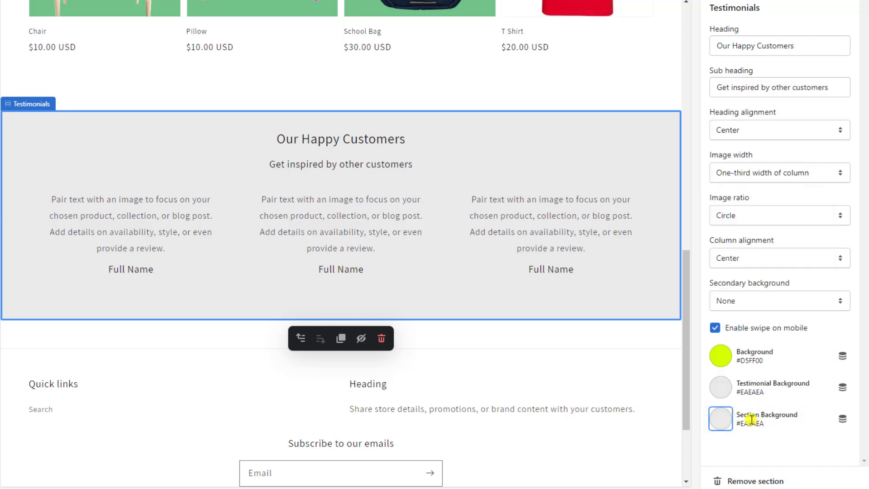
left_click(725, 389)
left_click_drag(737, 204, 696, 142)
left_click(689, 140)
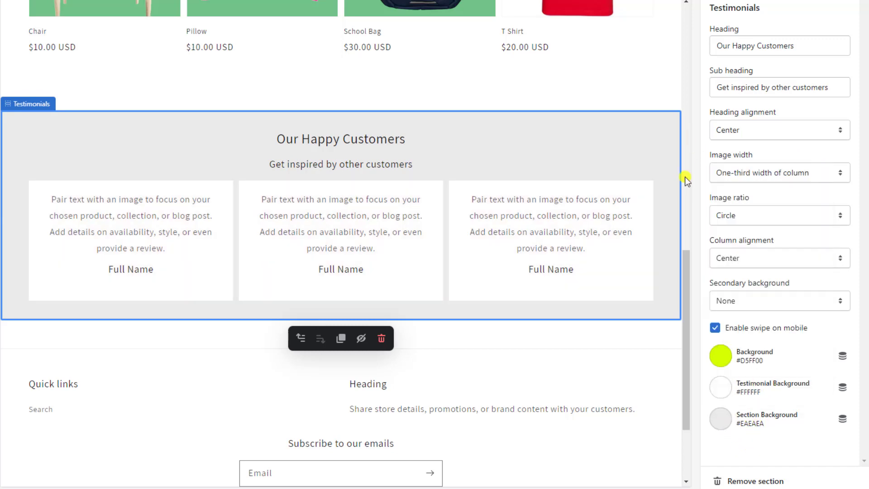
Enter the first customer's name in the first testimonial and assign the library portrait of the man in front of a wooden background.
left_click(159, 271)
left_click_drag(774, 145, 696, 136)
type("John")
left_click(780, 63)
left_click(785, 181)
Assign the smiling woman's portrait (image 2) to the second testimonial and enter the customer's name.
left_click(377, 232)
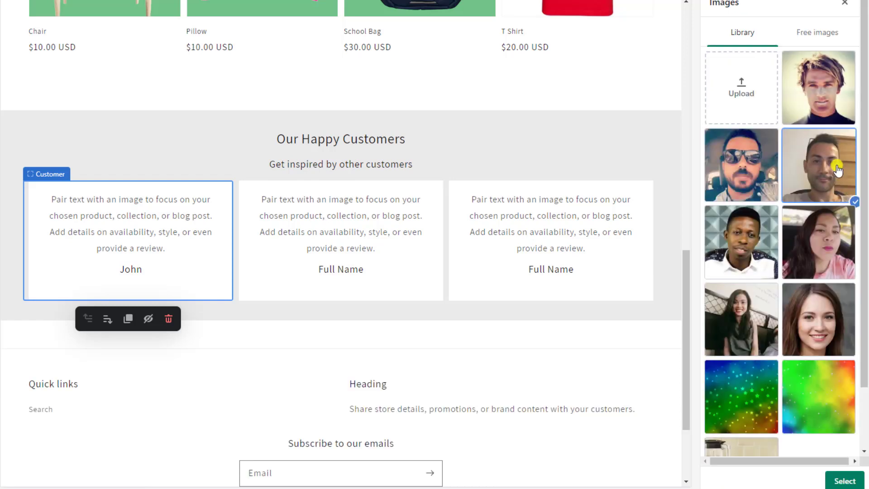
left_click(776, 66)
left_click(815, 326)
left_click(844, 480)
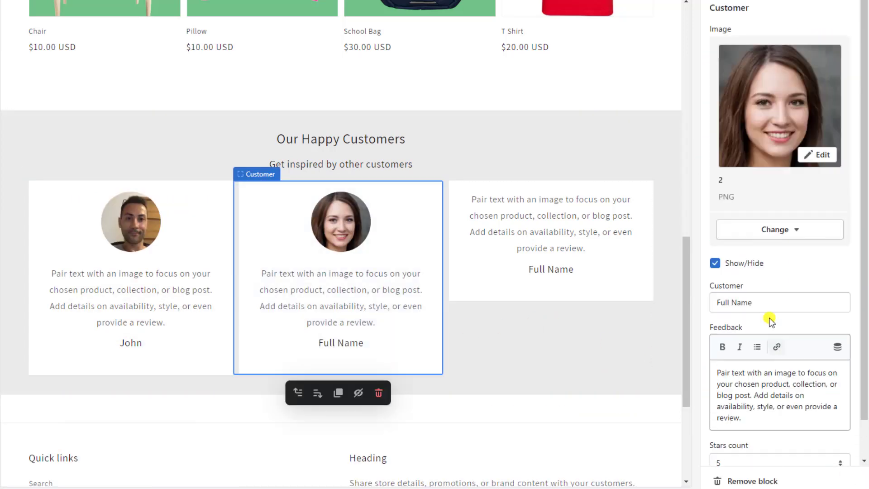
left_click_drag(769, 302, 683, 304)
type("Keli")
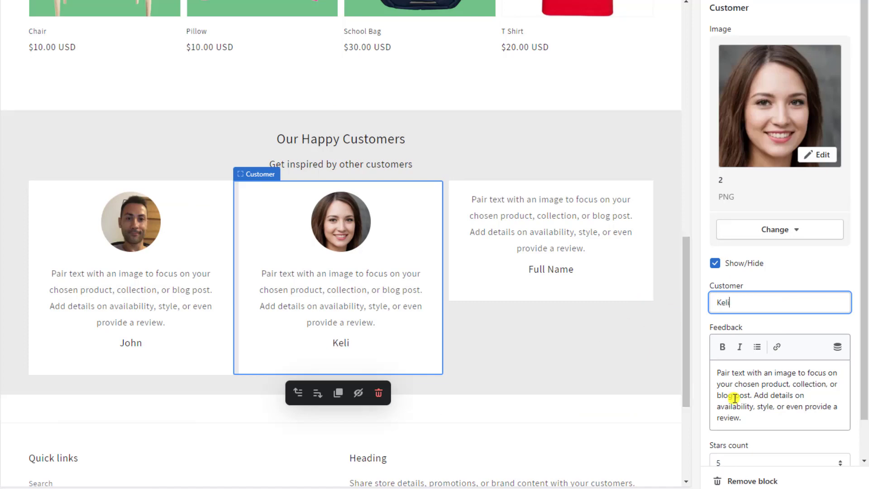
Set the second testimonial's stars count to 4.5.
scroll(699, 410, "down", 1)
left_click(720, 421)
left_click(732, 443)
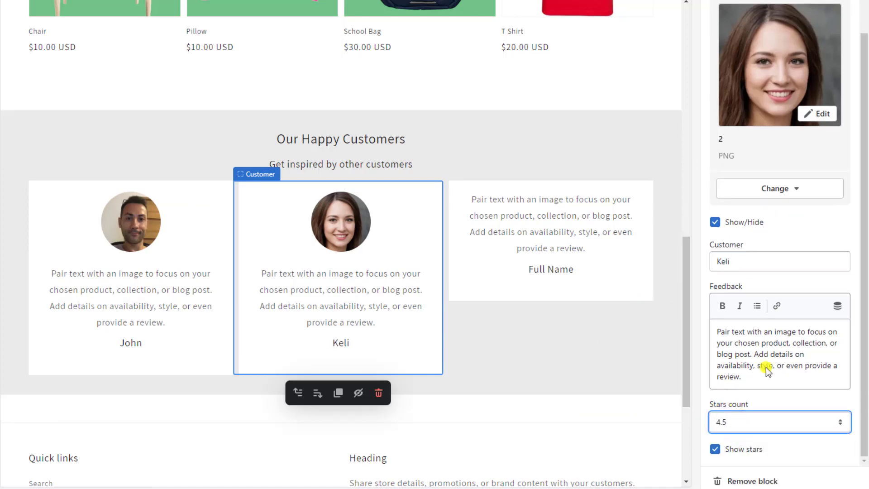
Assign the portrait of the man against the grey patterned wall (image 6) to the third testimonial and enter the customer's name.
left_click(524, 229)
left_click(771, 58)
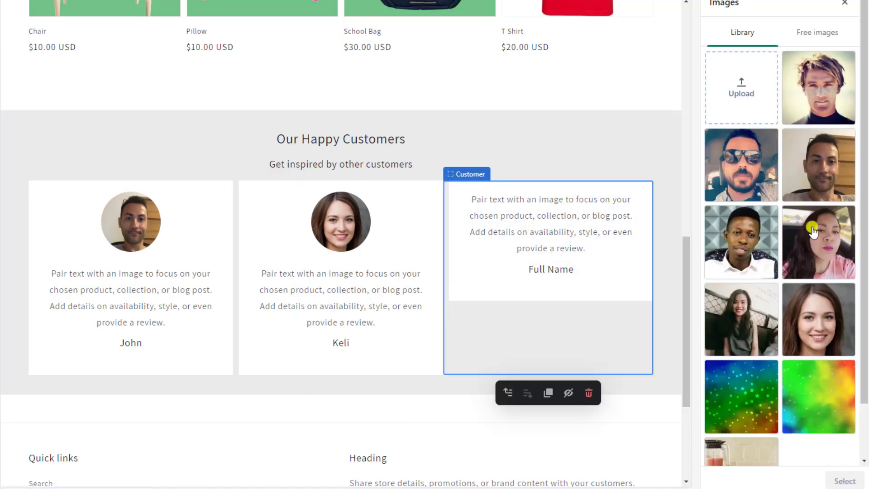
left_click(741, 242)
left_click(845, 480)
triple_click(715, 301)
type("Dany")
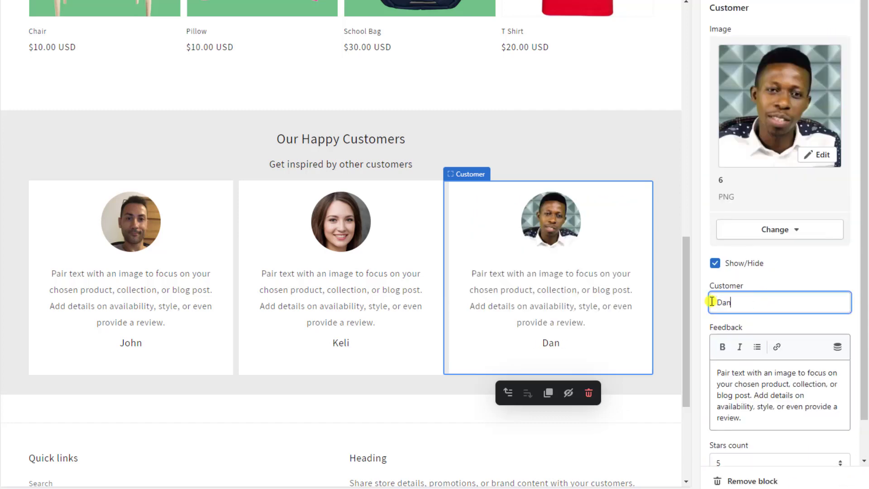
Set the third testimonial's stars count to 3 and save the theme changes.
scroll(743, 409, "down", 1)
left_click(786, 421)
left_click(724, 467)
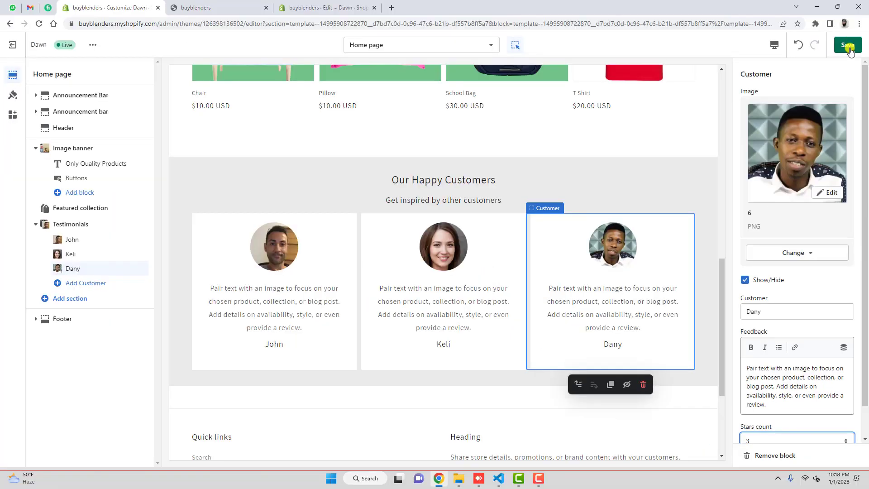
left_click(849, 47)
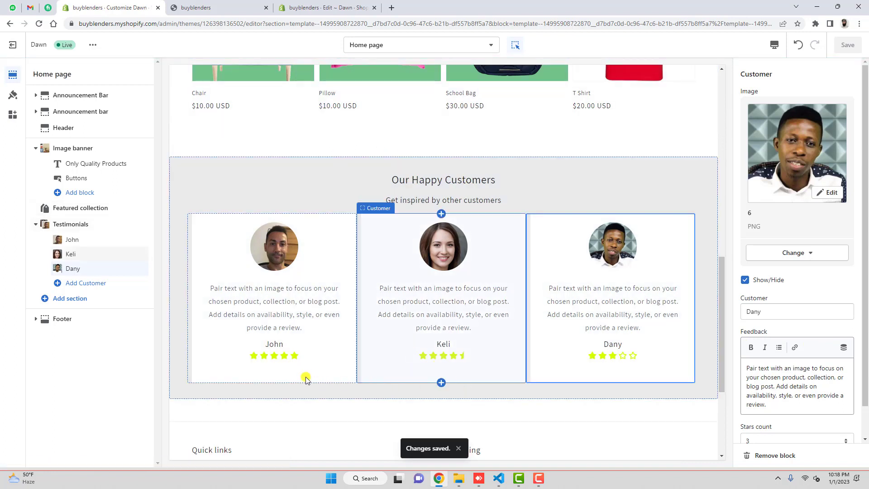
Reload the storefront preview and examine the testimonials and their swiping in the responsive mobile view of the developer tools.
left_click(242, 5)
left_click(38, 24)
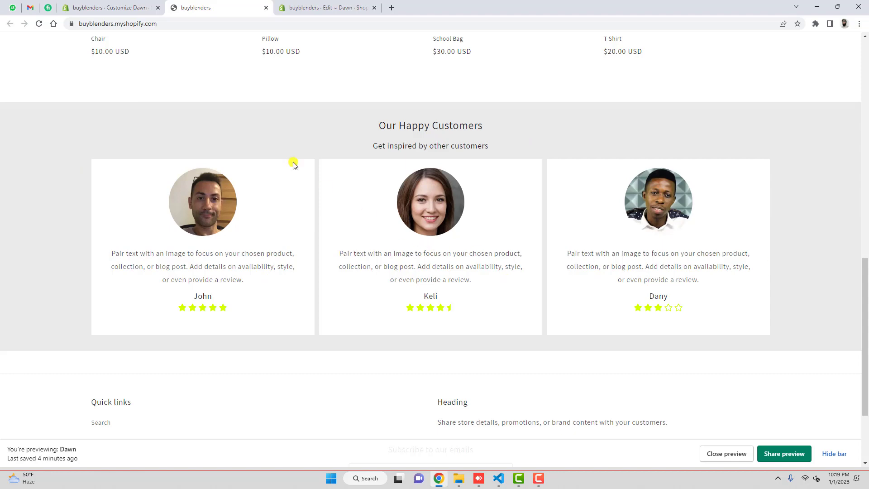
right_click(308, 154)
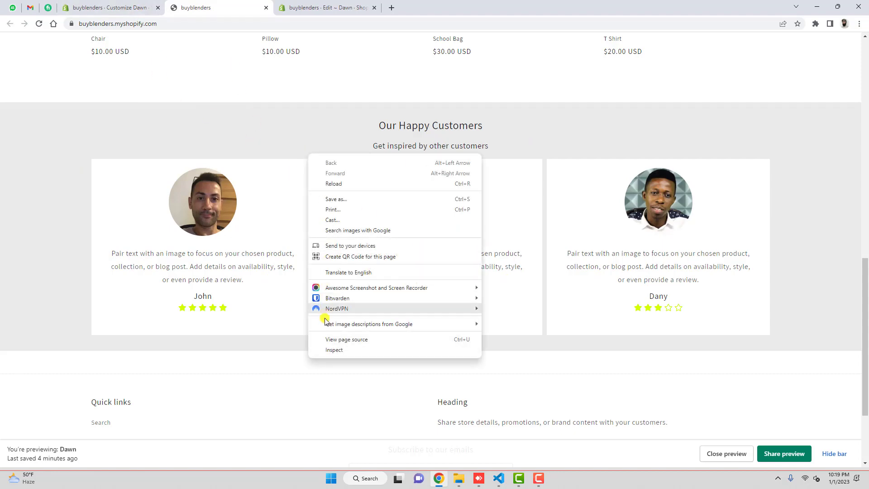
left_click(331, 352)
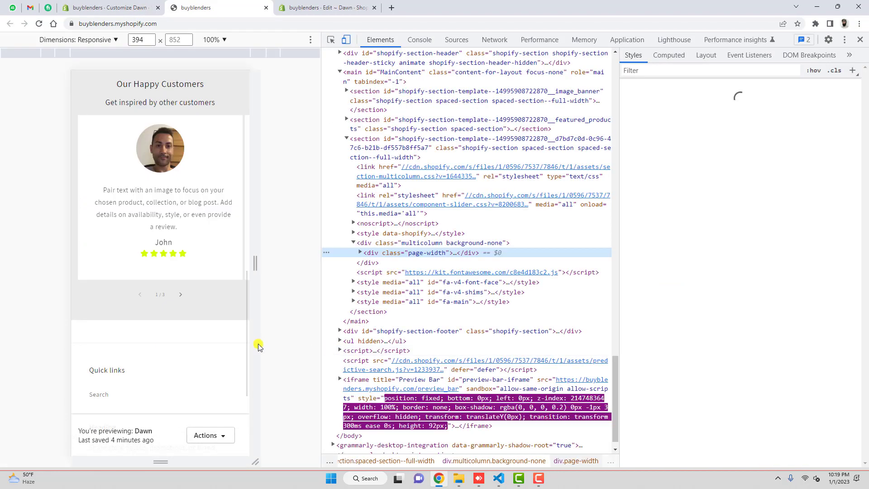
left_click_drag(203, 202, 179, 214)
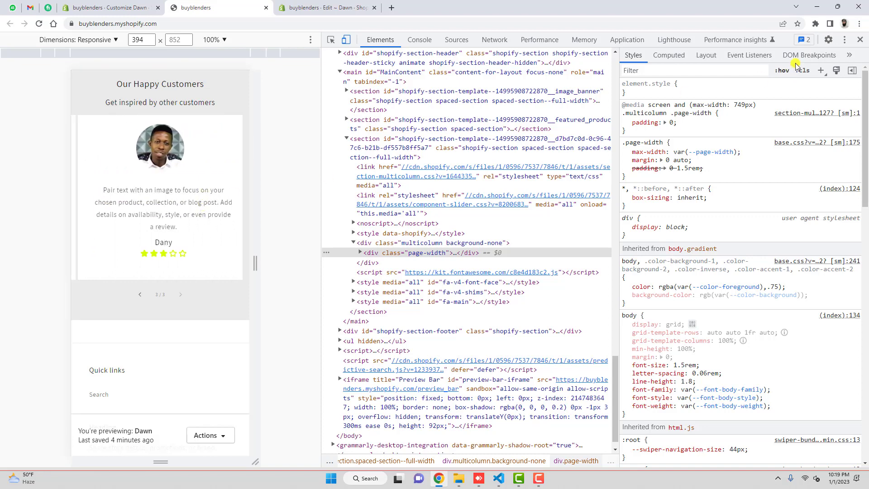
left_click(861, 41)
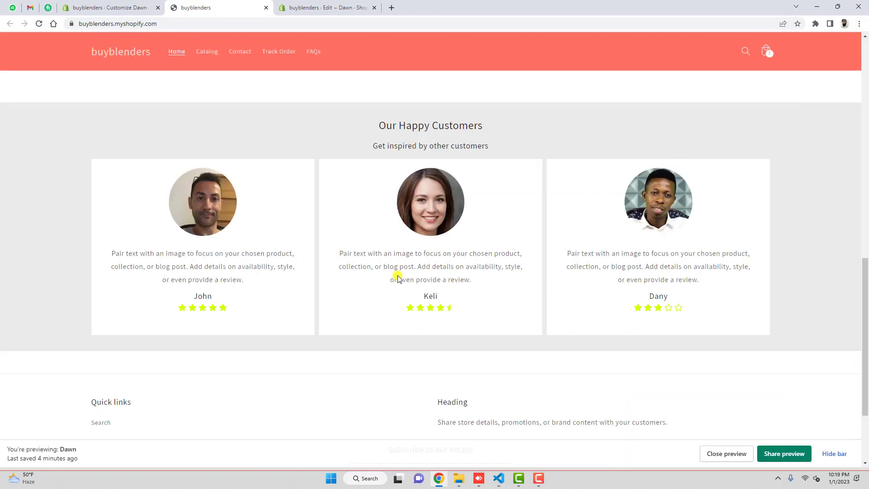